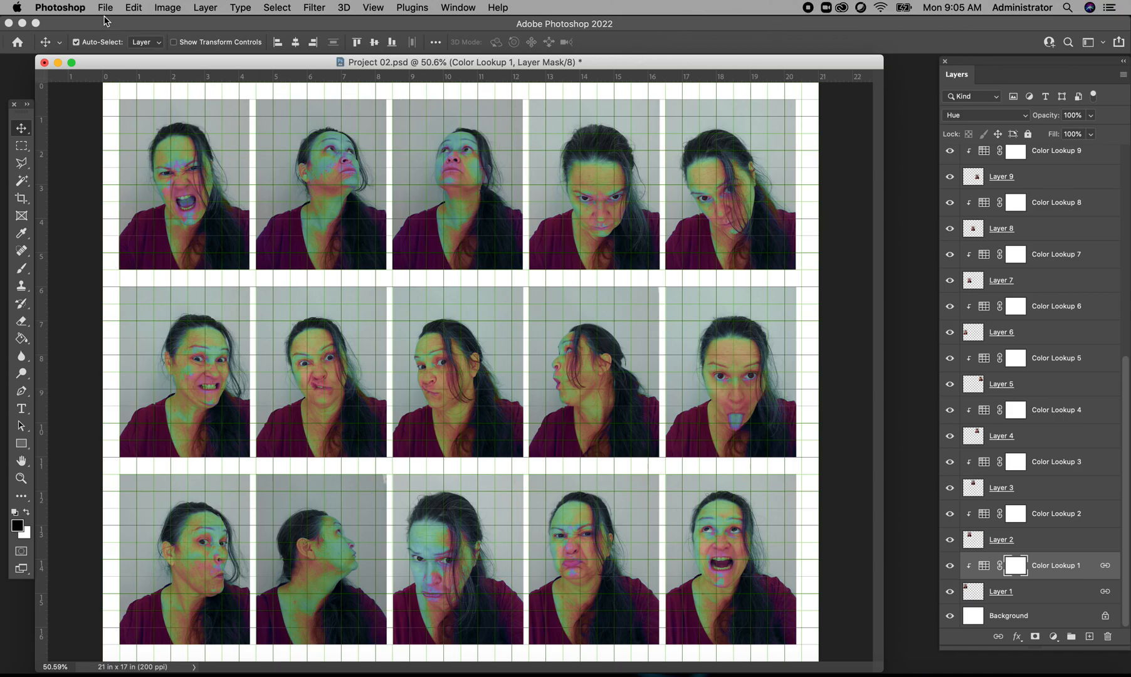
Step: Review the gridline spacing and subdivisions in the Guides, Grid & Slices preferences, and return to the document with the Move tool
click(71, 10)
mouse_move(100, 49)
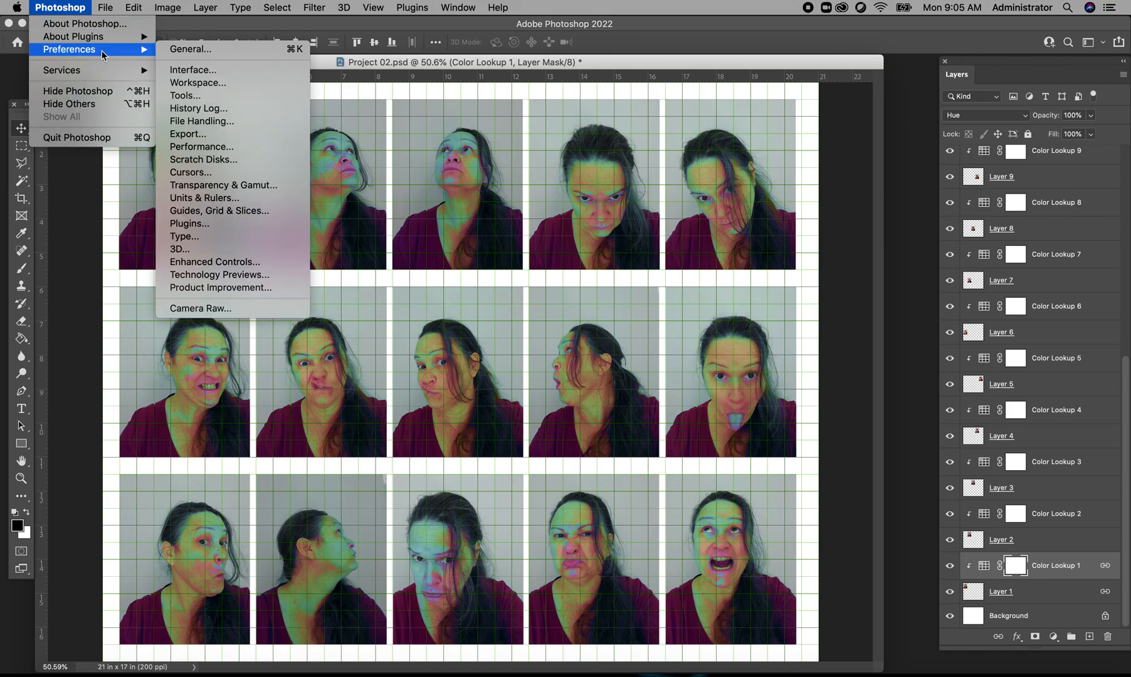
click(227, 211)
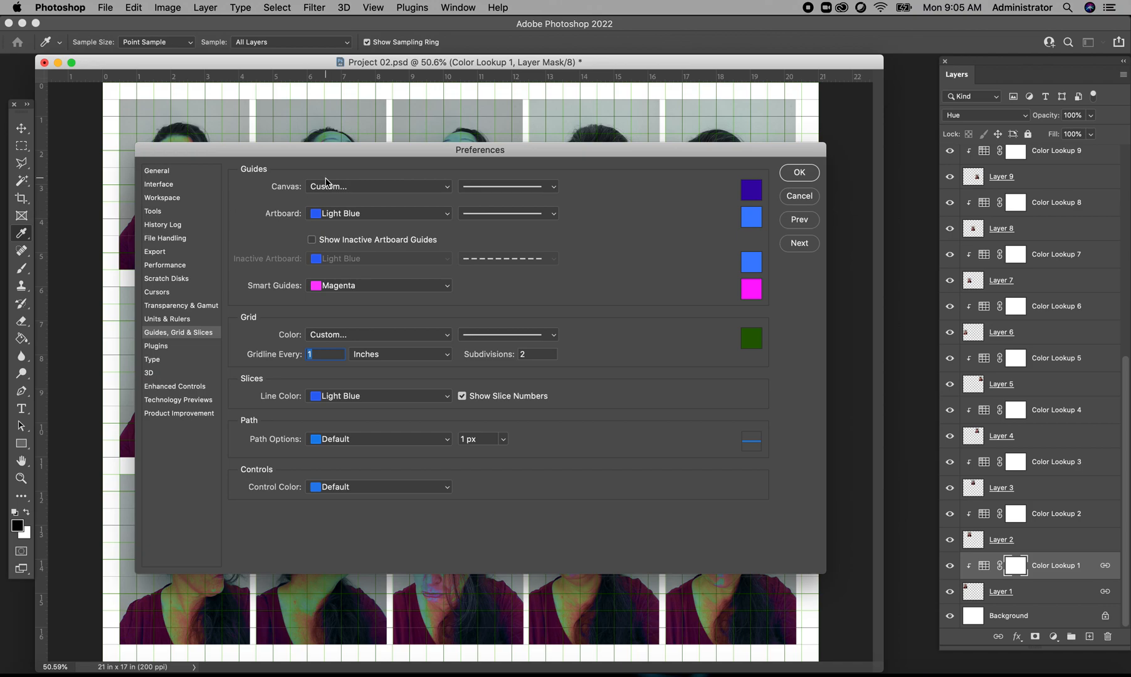
drag(331, 155, 448, 96)
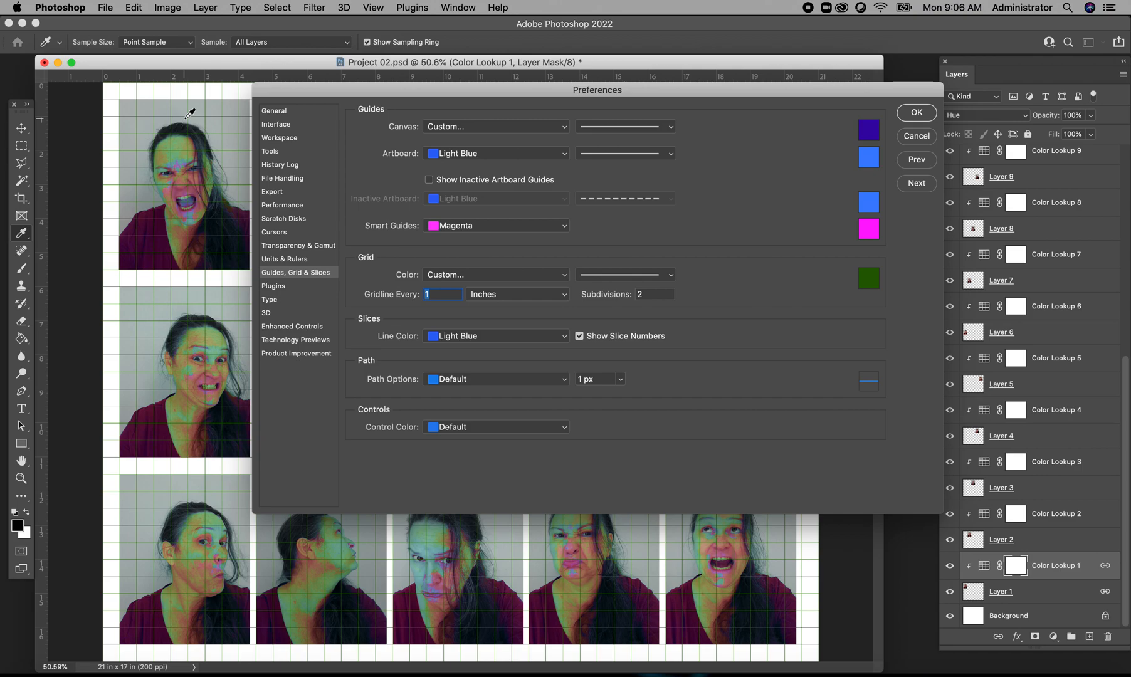
click(917, 114)
key(v)
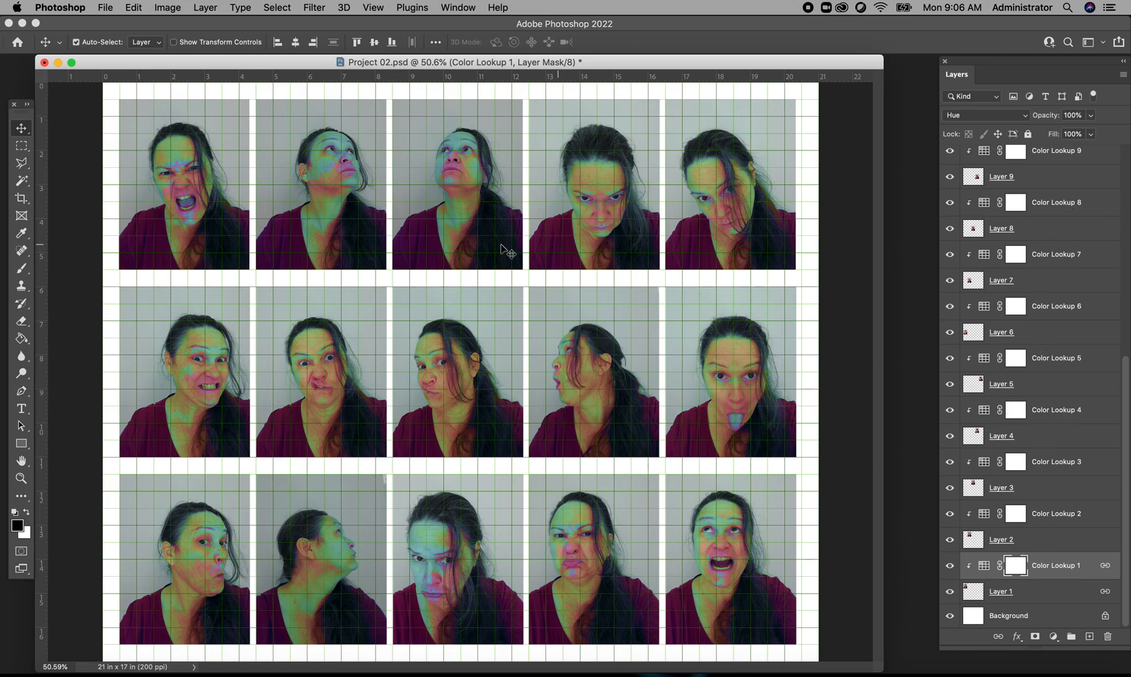
Step: Examine how the Color Lookup 12 adjustment is clipped and linked to Layer 12 in the layer stack
drag(1127, 481, 1119, 263)
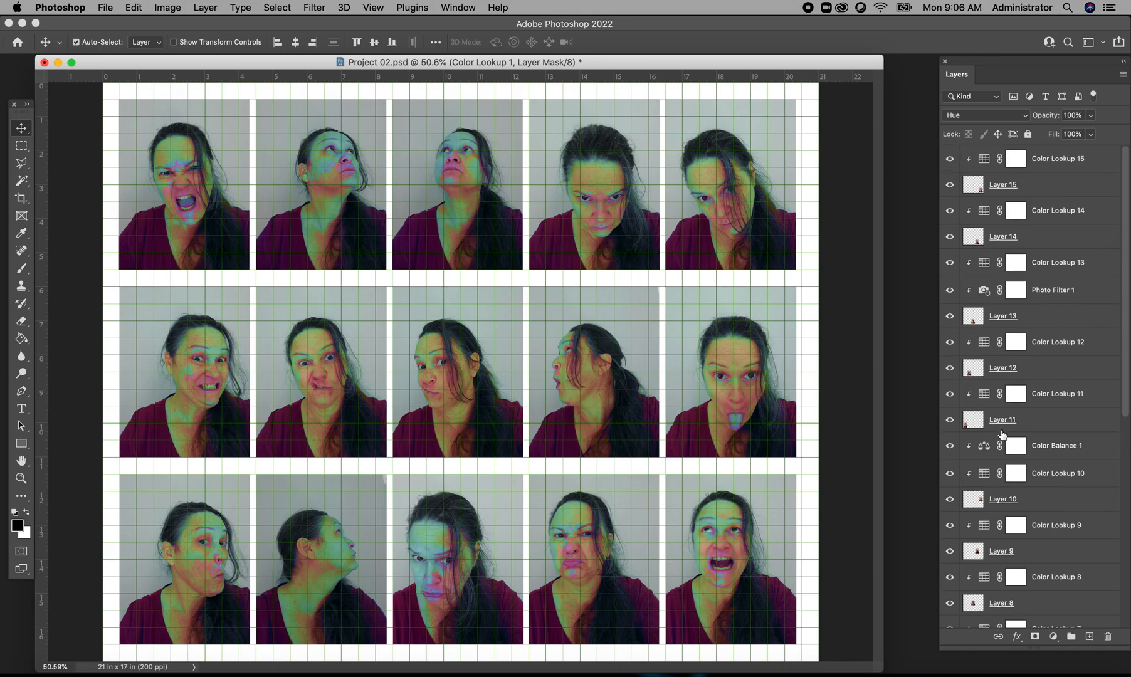
click(1054, 345)
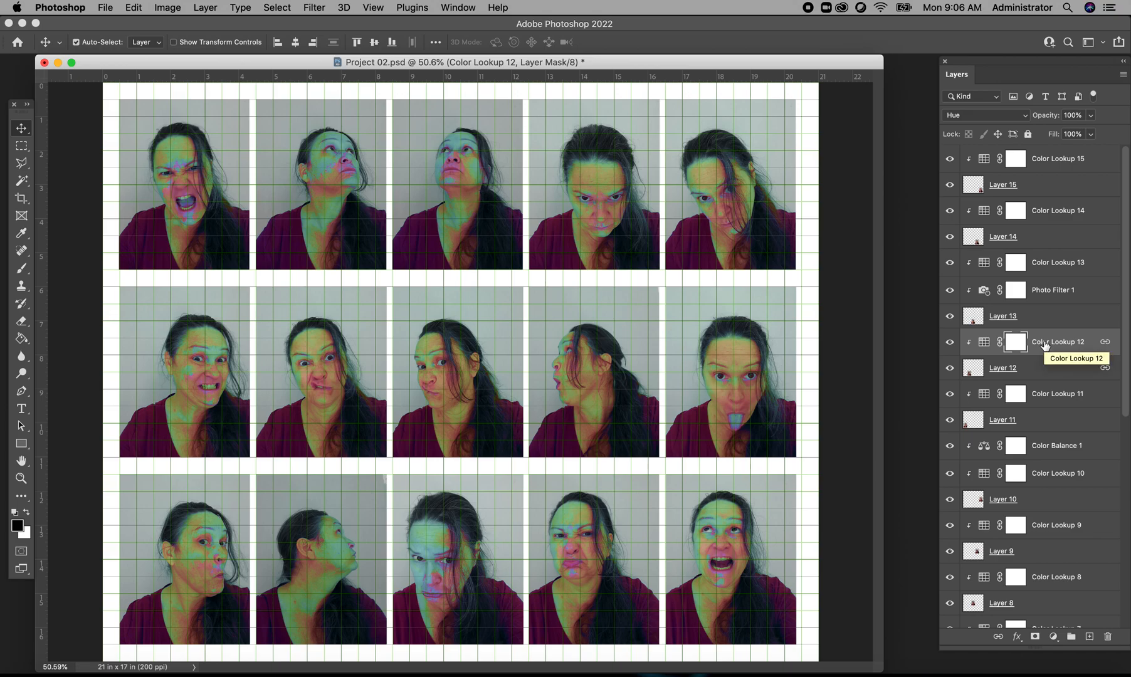
click(1031, 374)
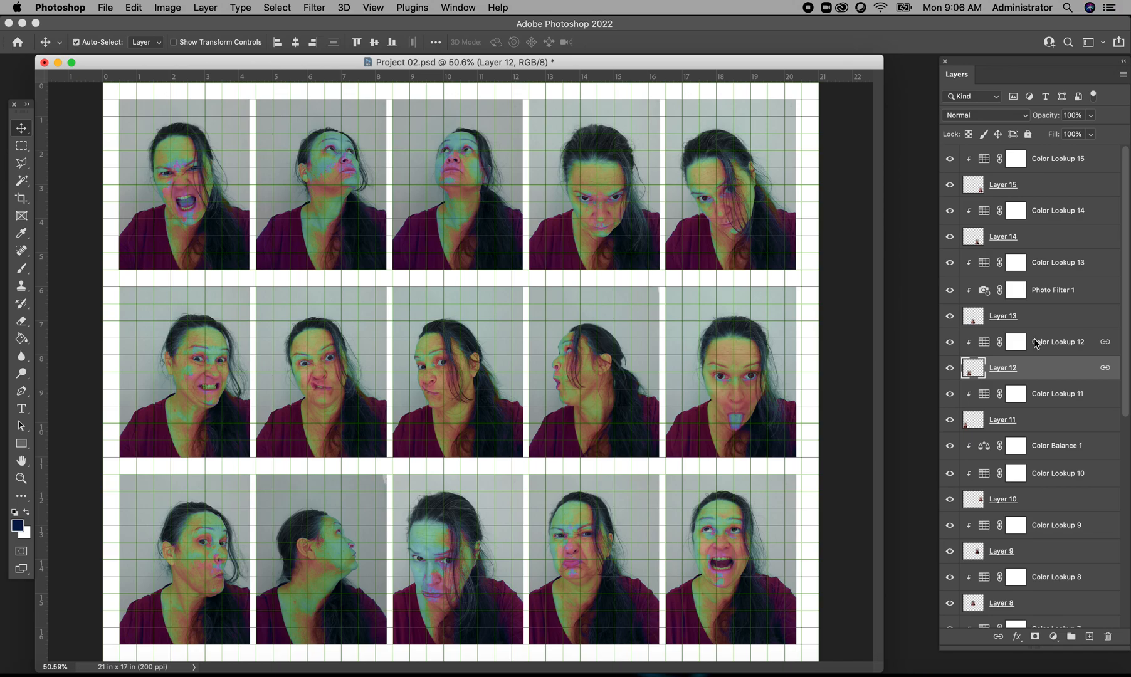
click(1044, 346)
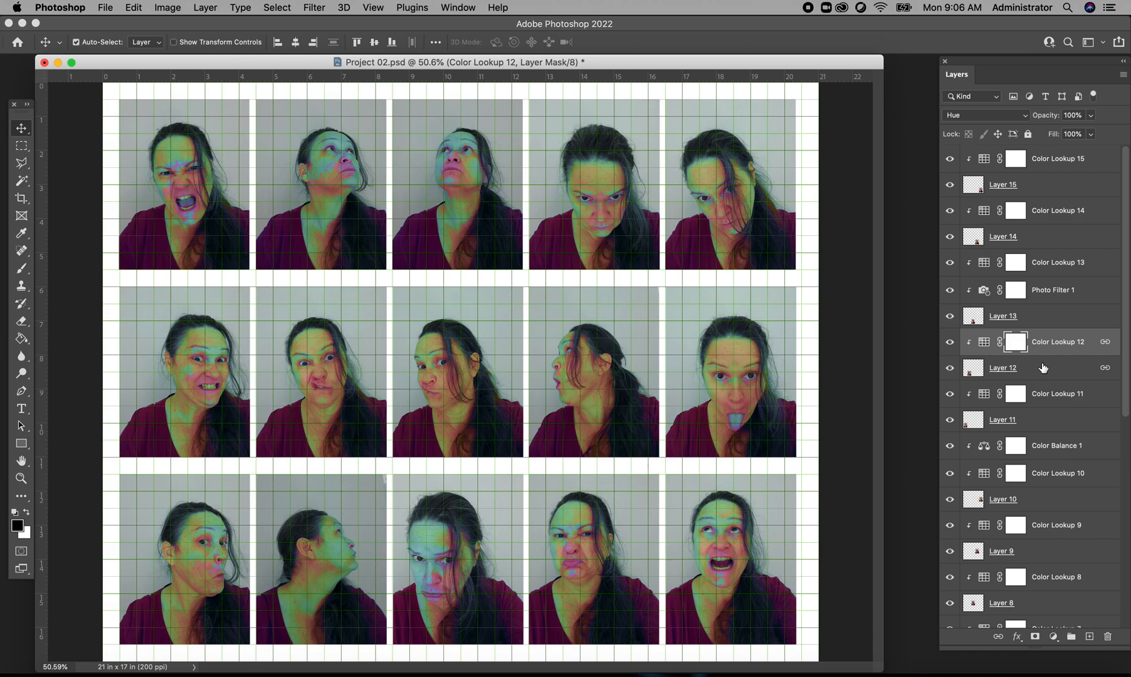
click(1043, 368)
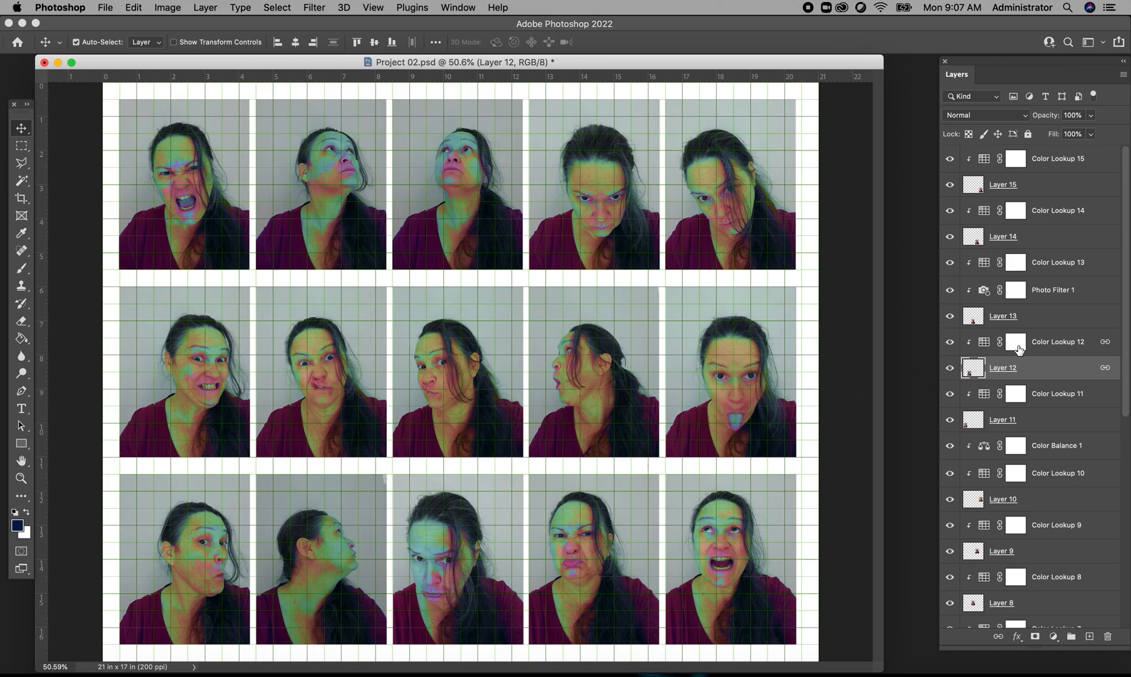
click(1047, 344)
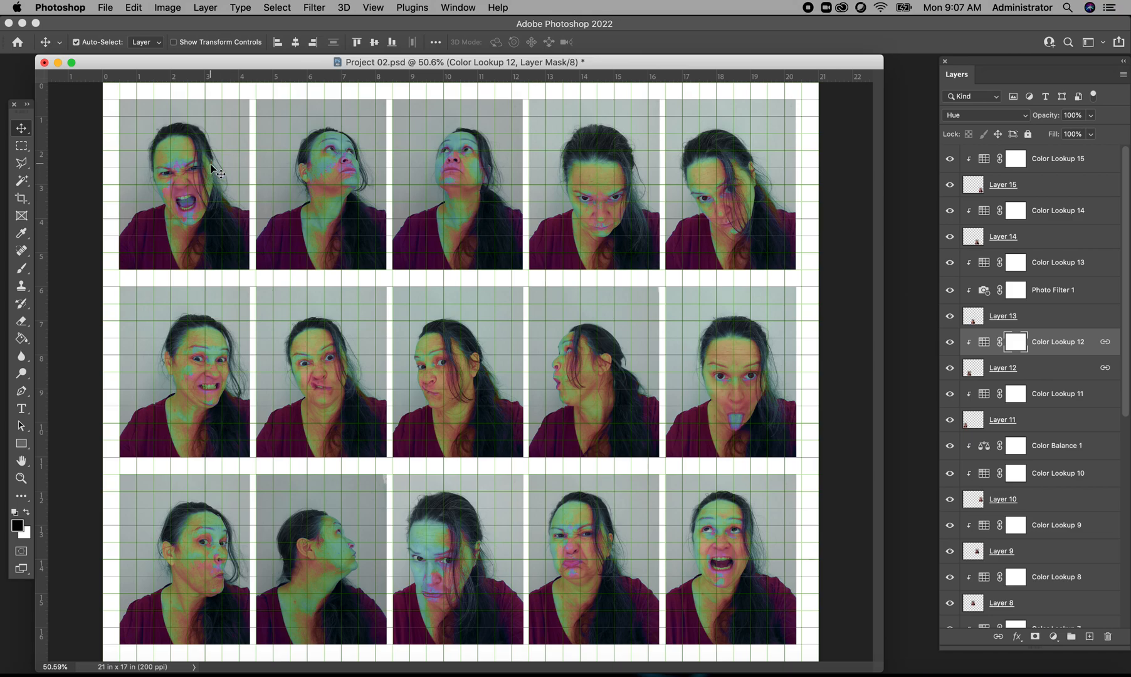
Step: Release the clipping mask of the Color Lookup 2 adjustment above the second portrait in the top row
right_click(324, 140)
click(342, 144)
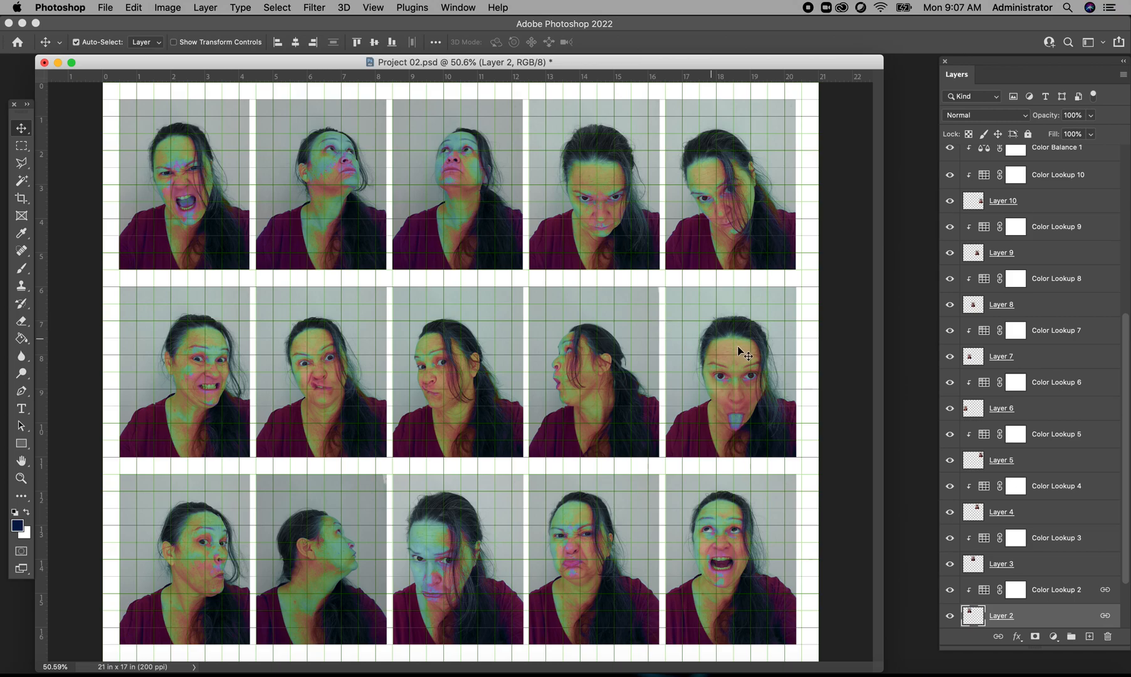
click(1056, 594)
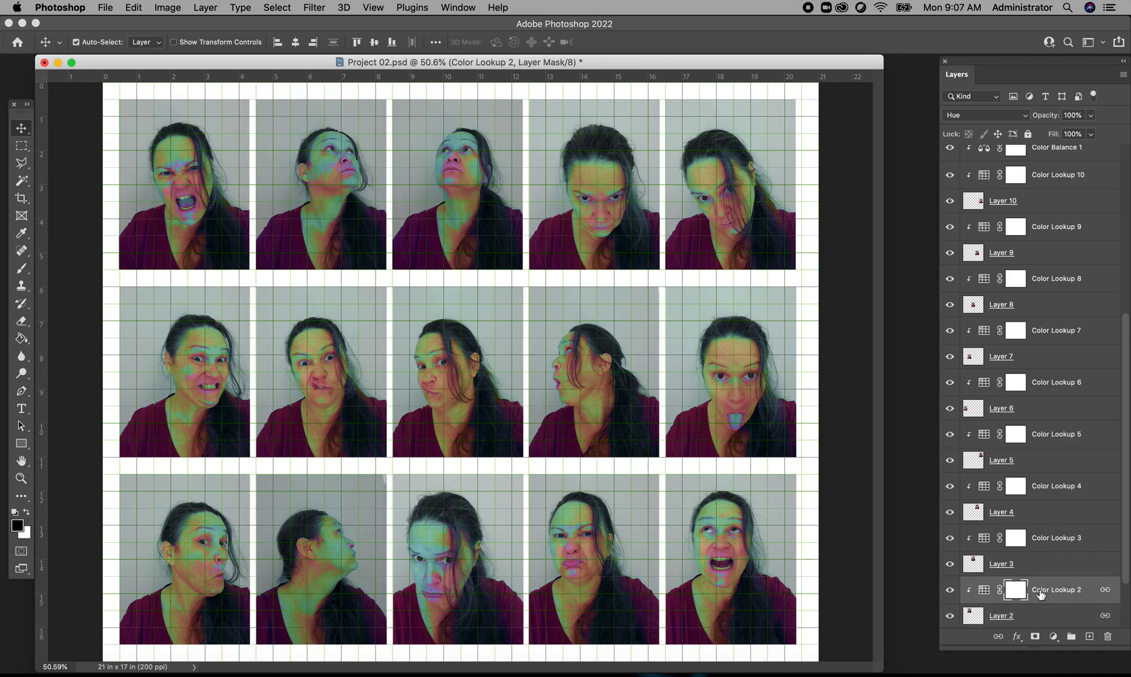
right_click(1042, 595)
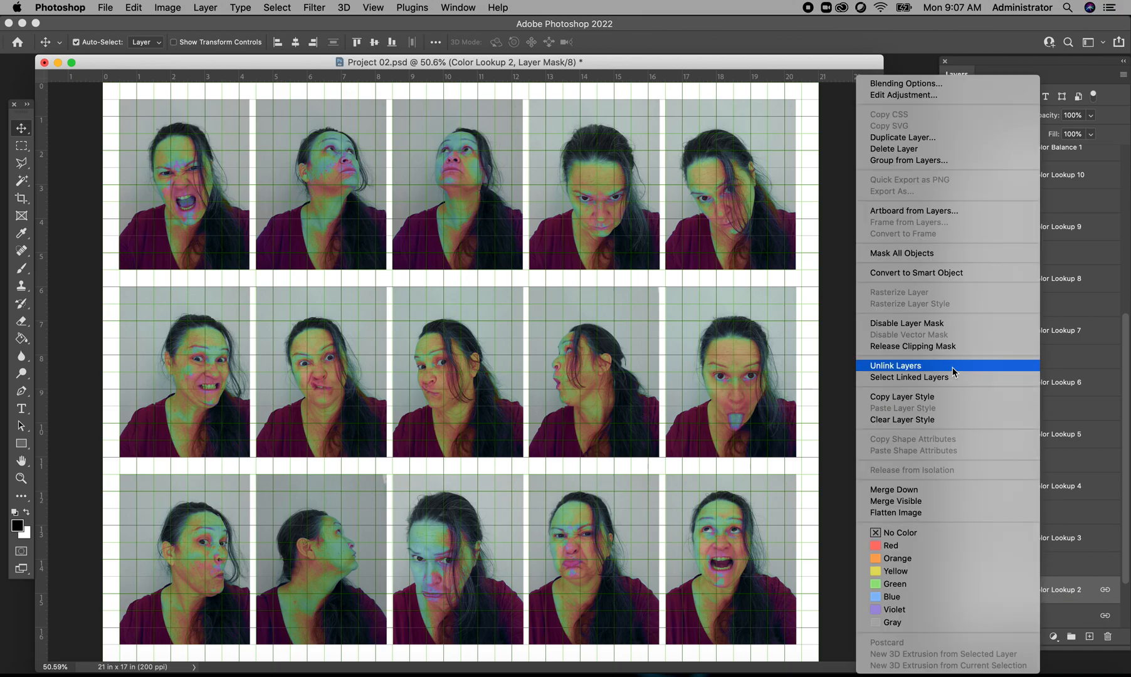
click(951, 346)
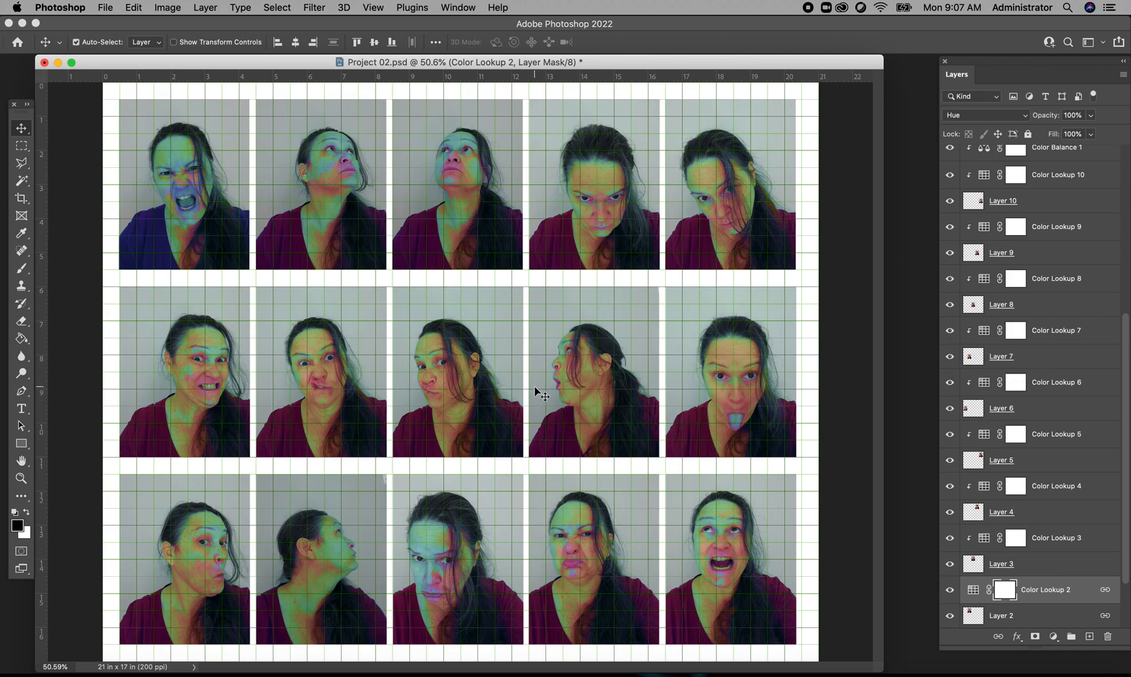
Step: On Layer 2, make a rectangular selection about 2 by 1 inches around the second top-row portrait's eyes, and invert it
click(1021, 619)
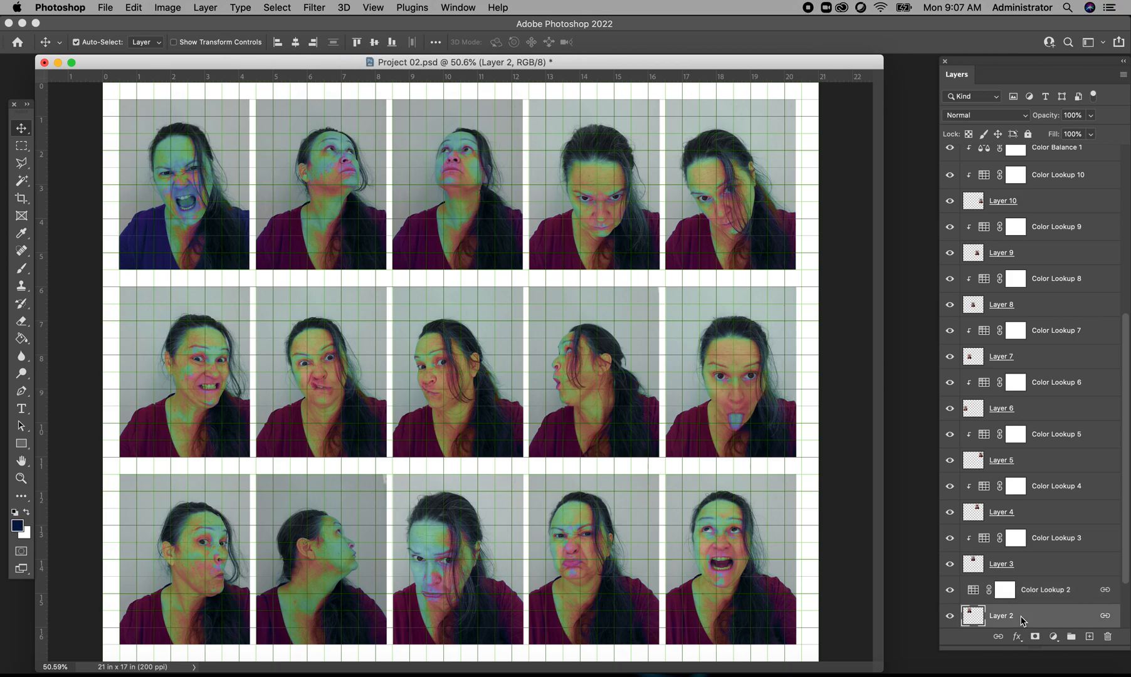
click(22, 146)
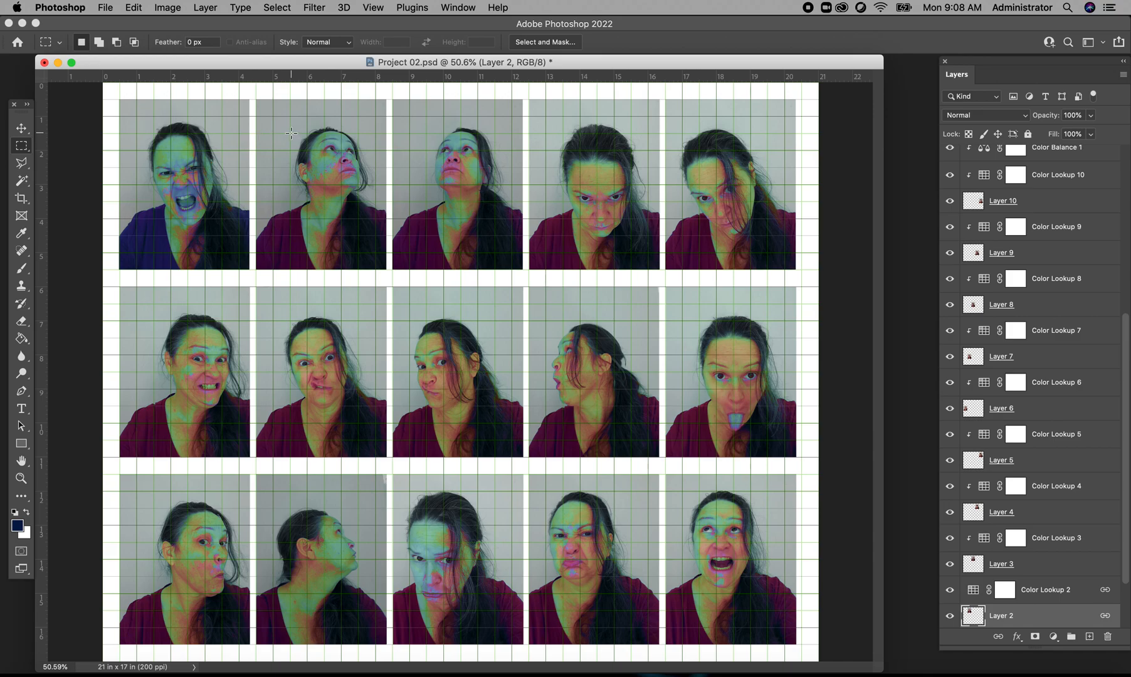
drag(290, 134, 362, 168)
click(276, 8)
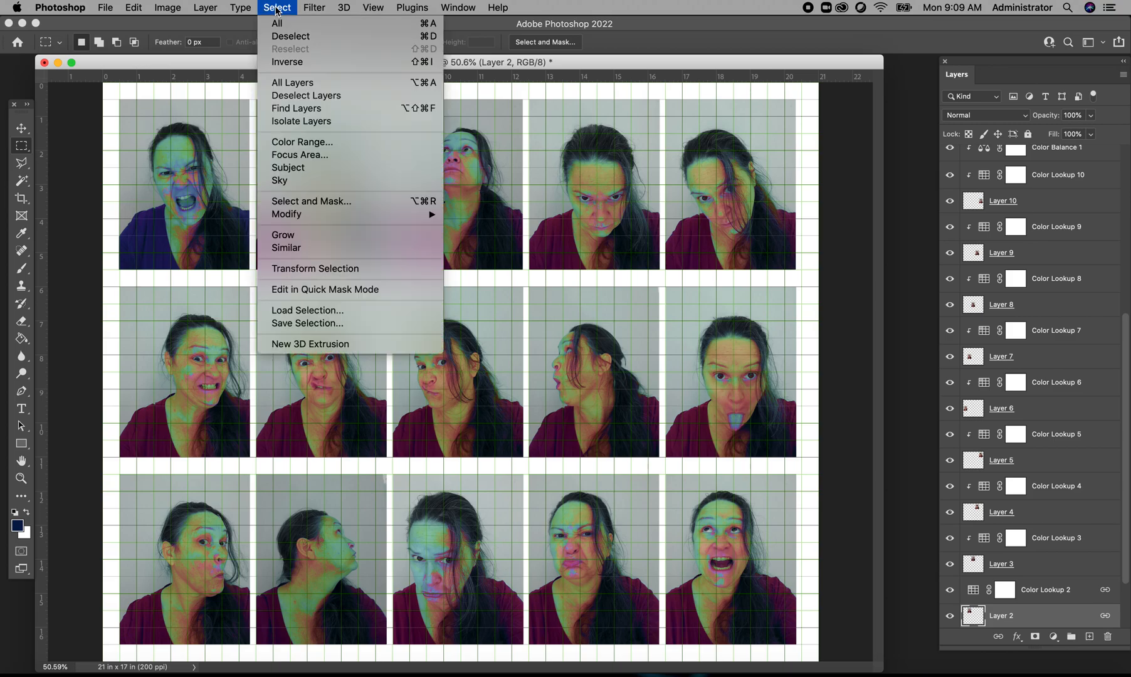
click(291, 62)
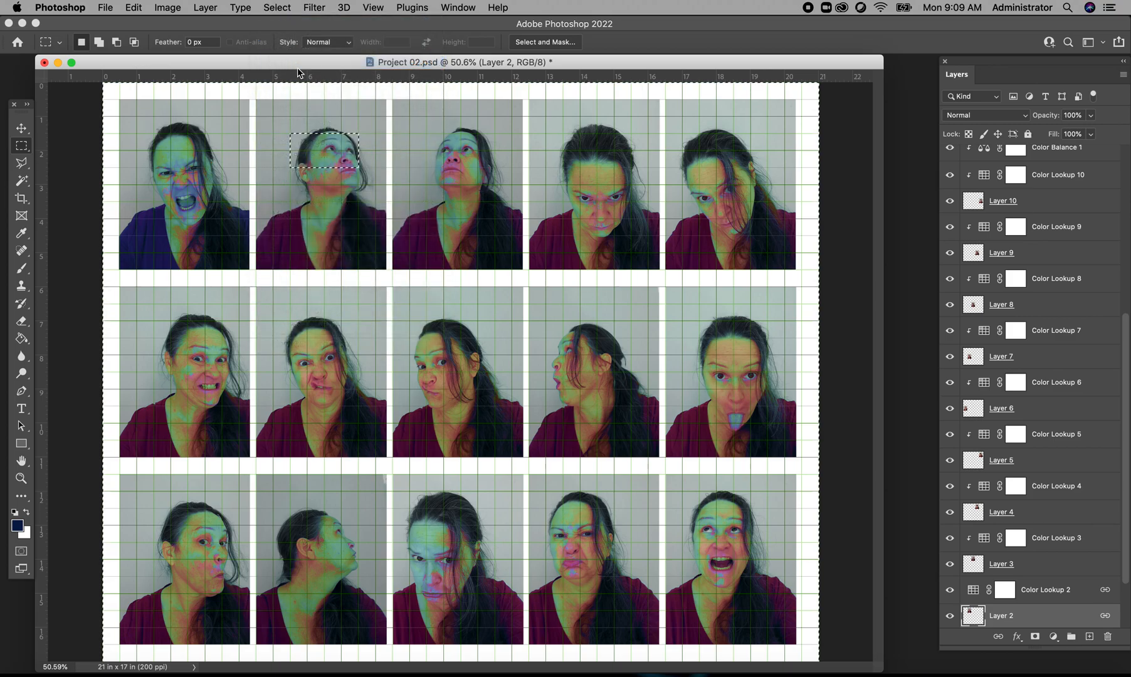
Step: Pick Layer 2 as the active layer from the layers under the second portrait on the canvas
key(v)
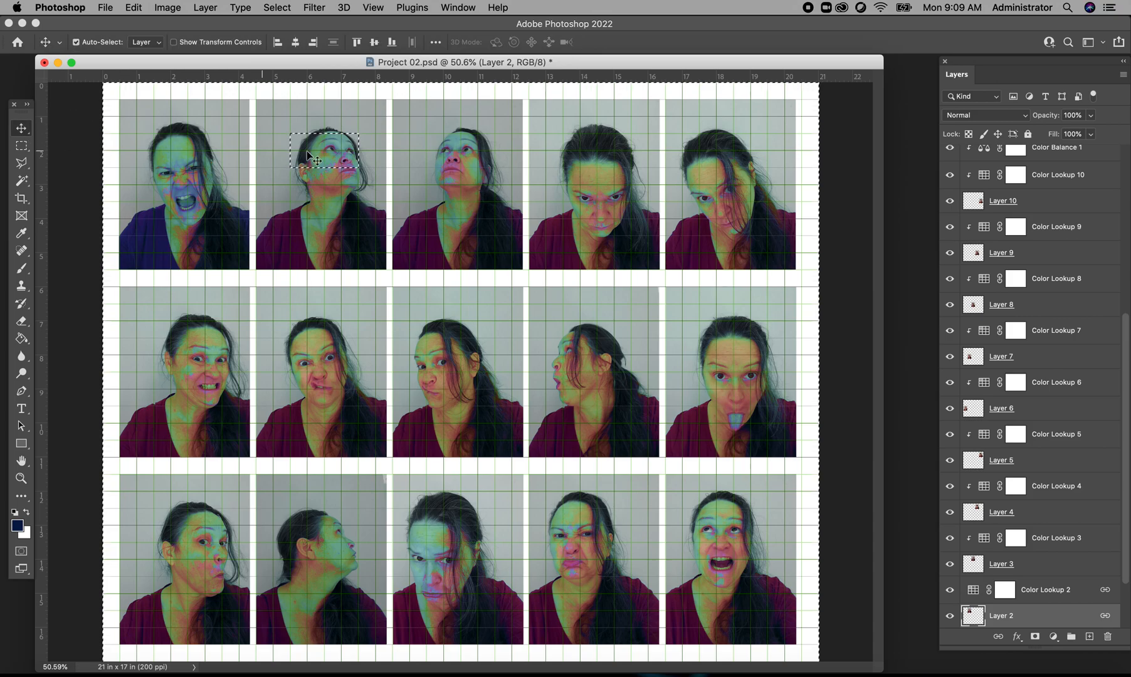
right_click(331, 149)
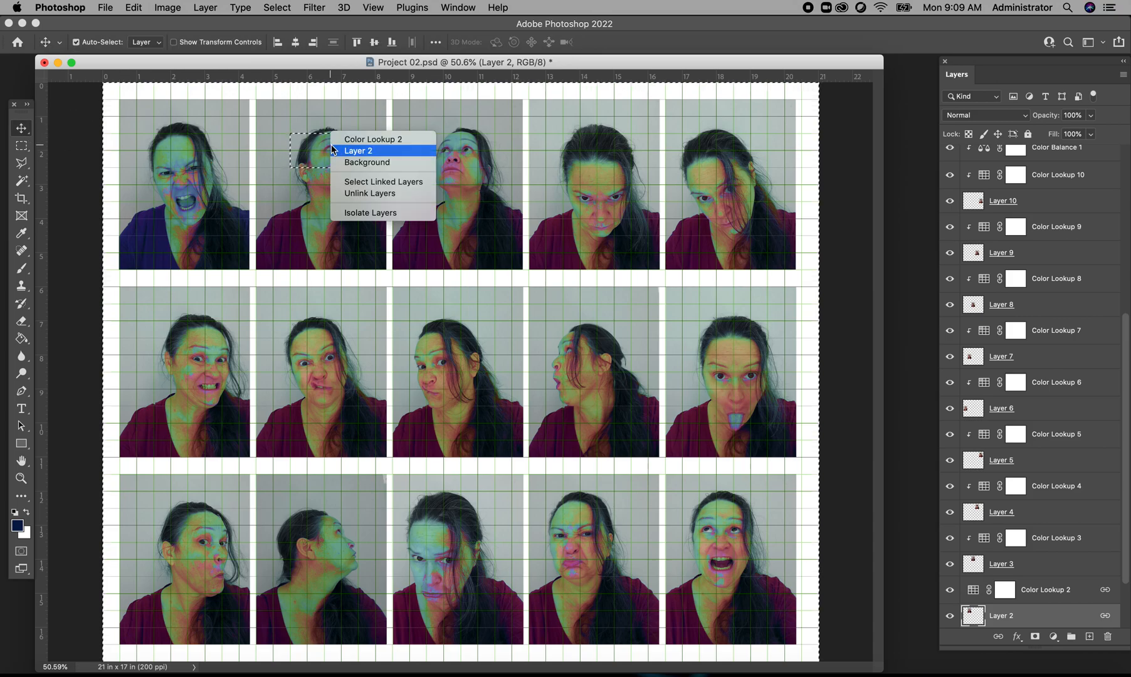
click(356, 153)
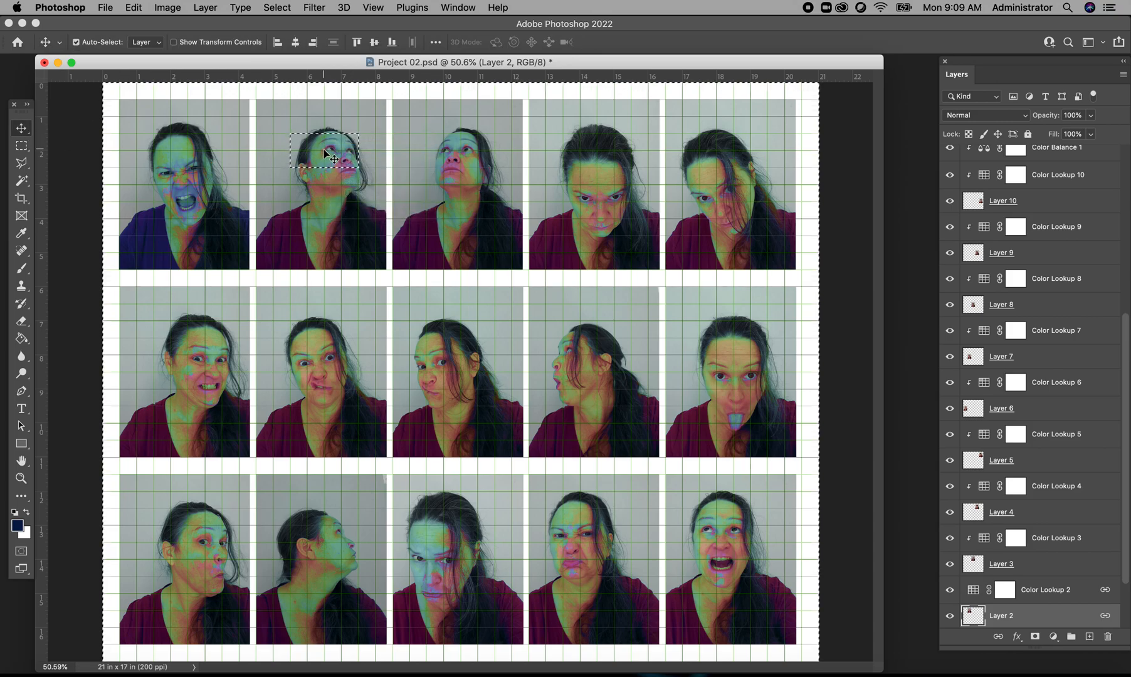
right_click(325, 151)
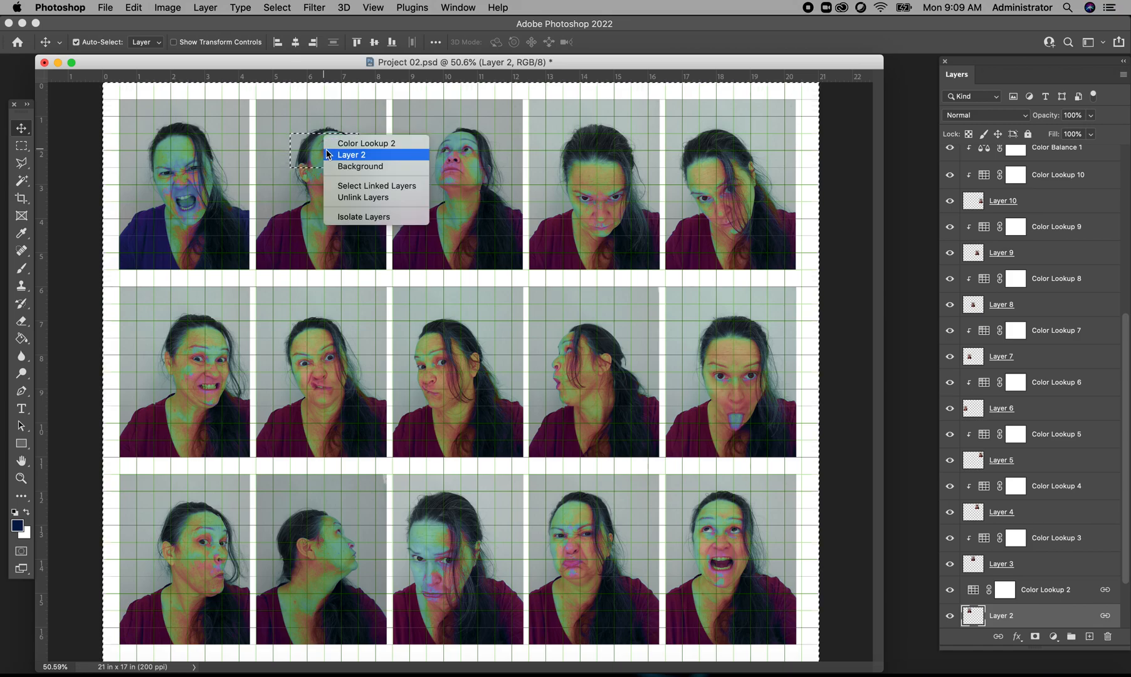
click(355, 154)
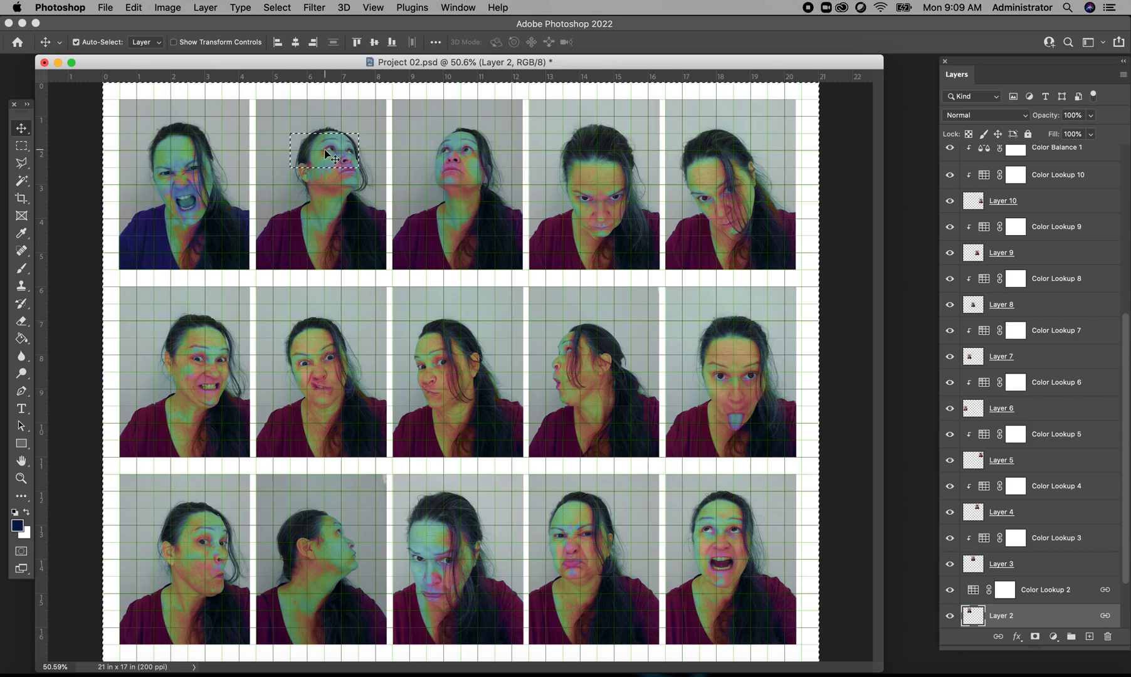
Step: Invert the selection around the eyes twice to compare the inside and outside areas
click(276, 9)
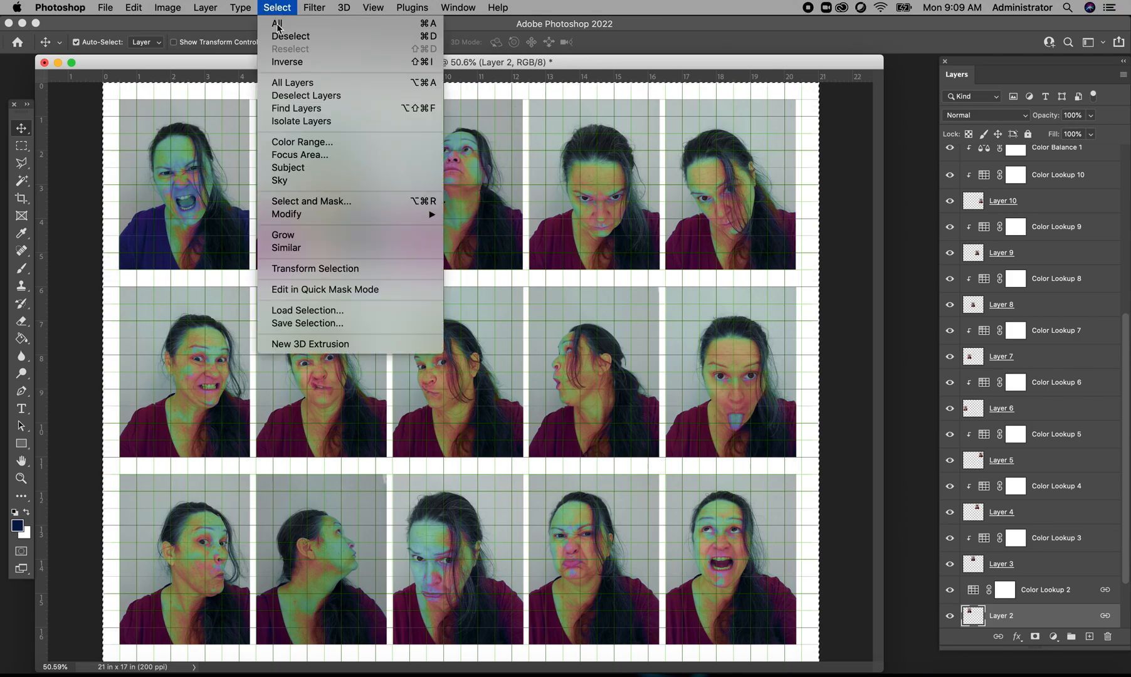
click(291, 62)
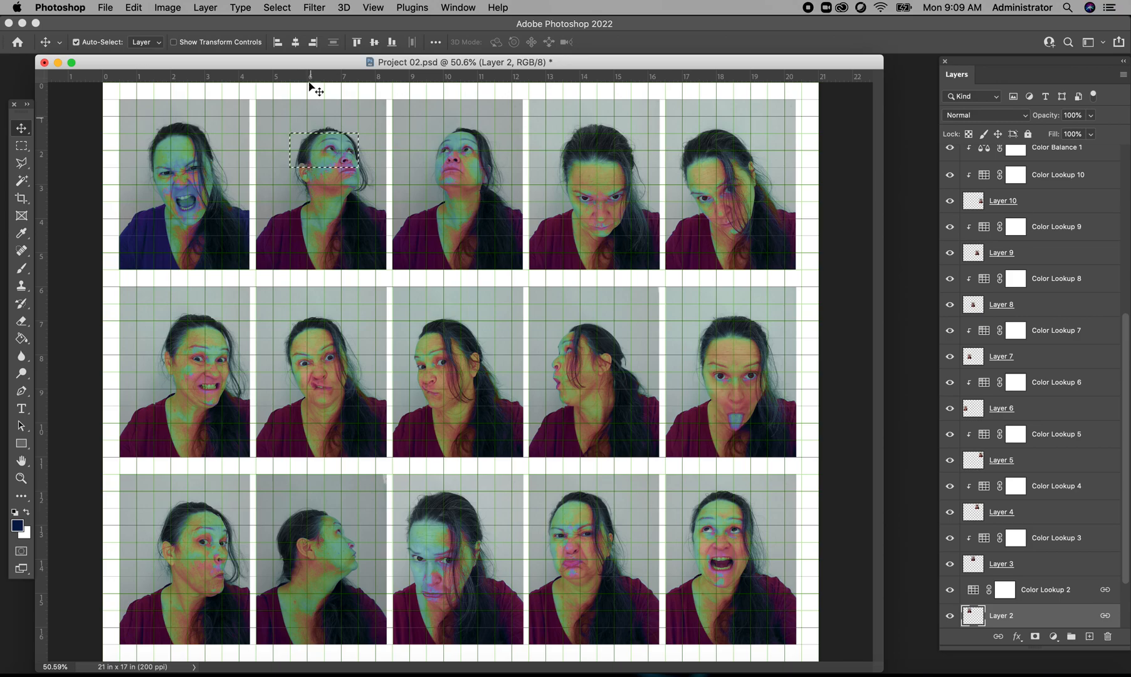
click(277, 7)
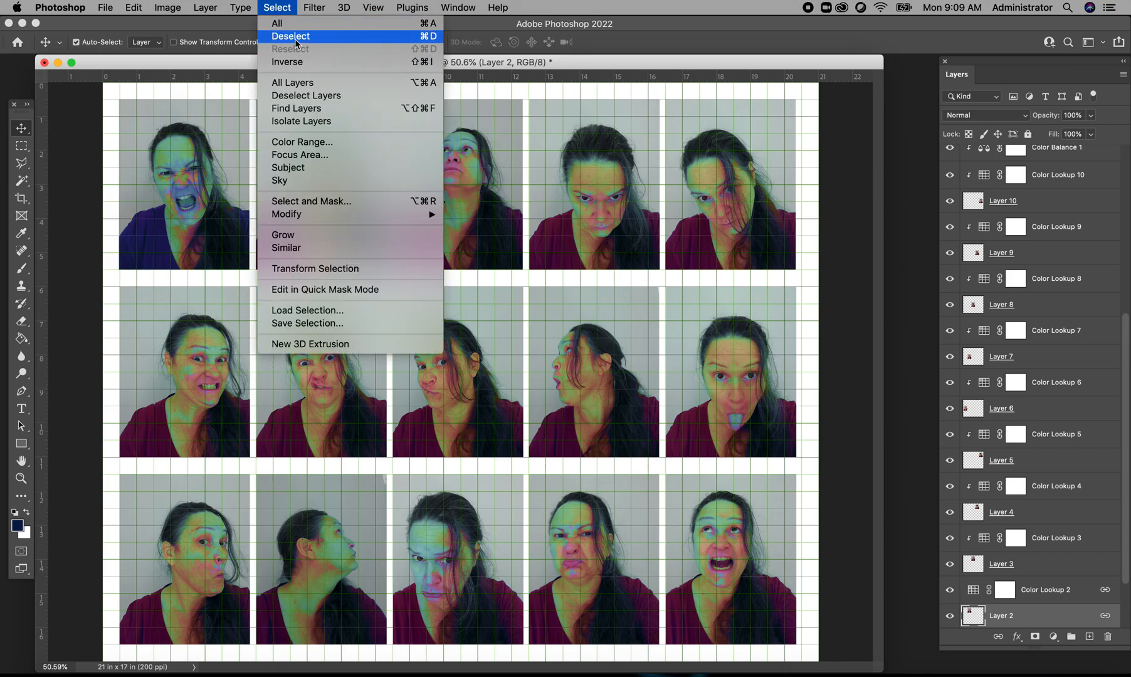
click(291, 62)
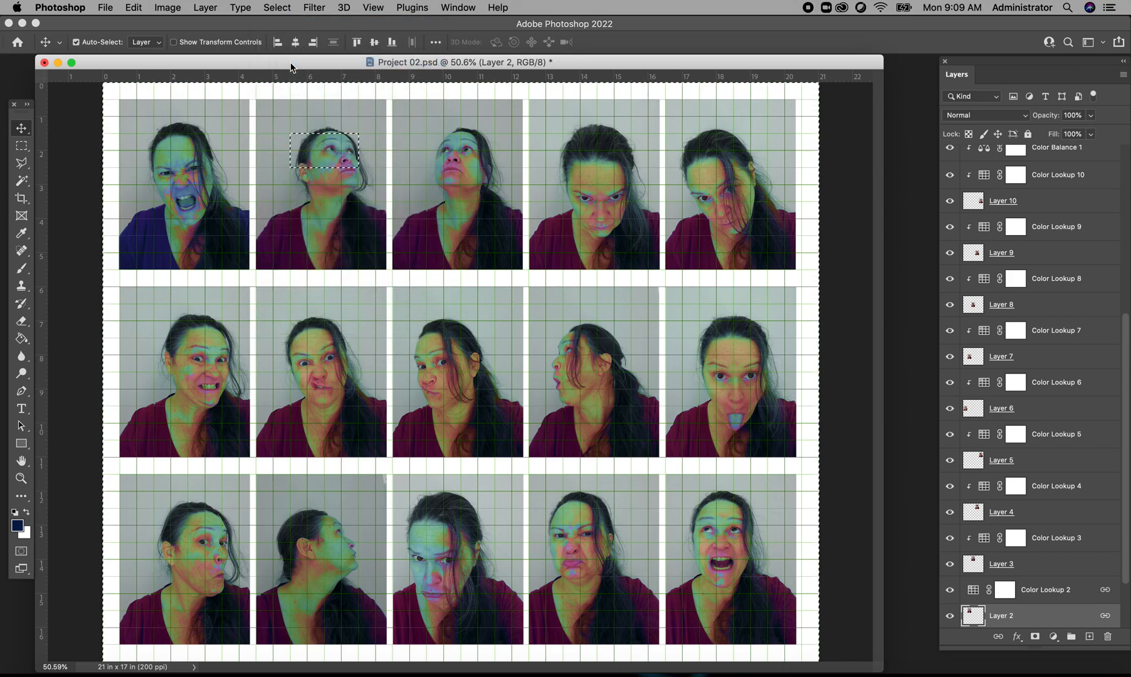
Step: Add a layer mask to Layer 2 that hides the selected area outside the eye rectangle
click(205, 8)
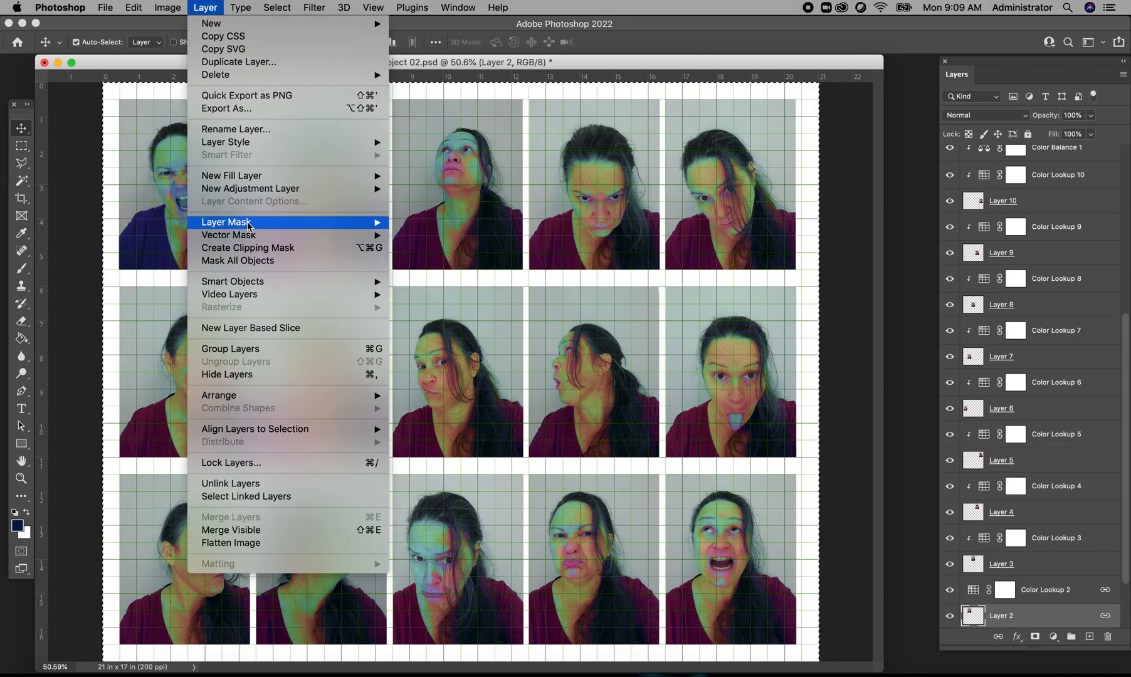
mouse_move(249, 226)
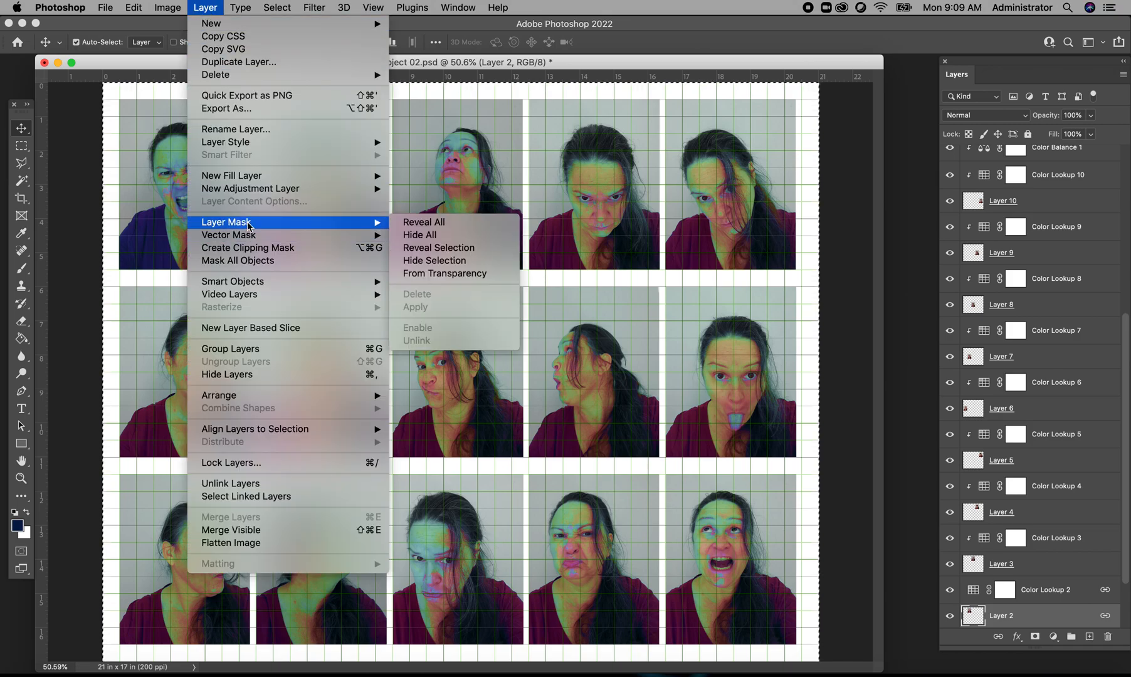
click(437, 263)
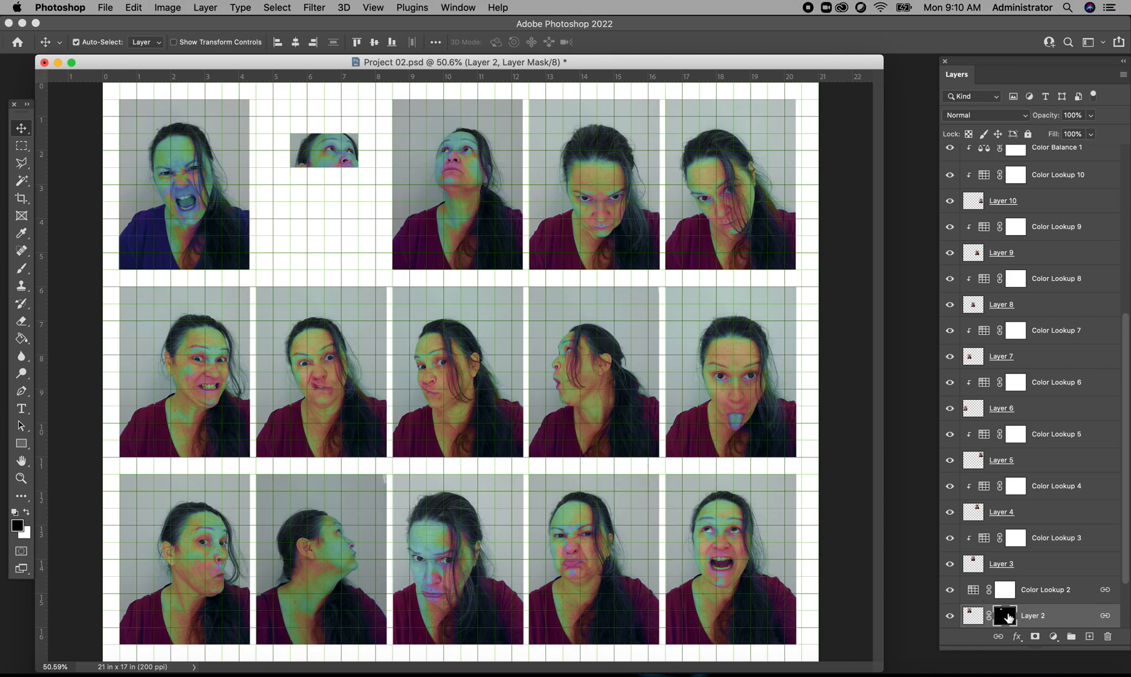
Step: Try painting a black vertical Brush stroke on Layer 2's mask across the visible eye area, and undo it
click(21, 268)
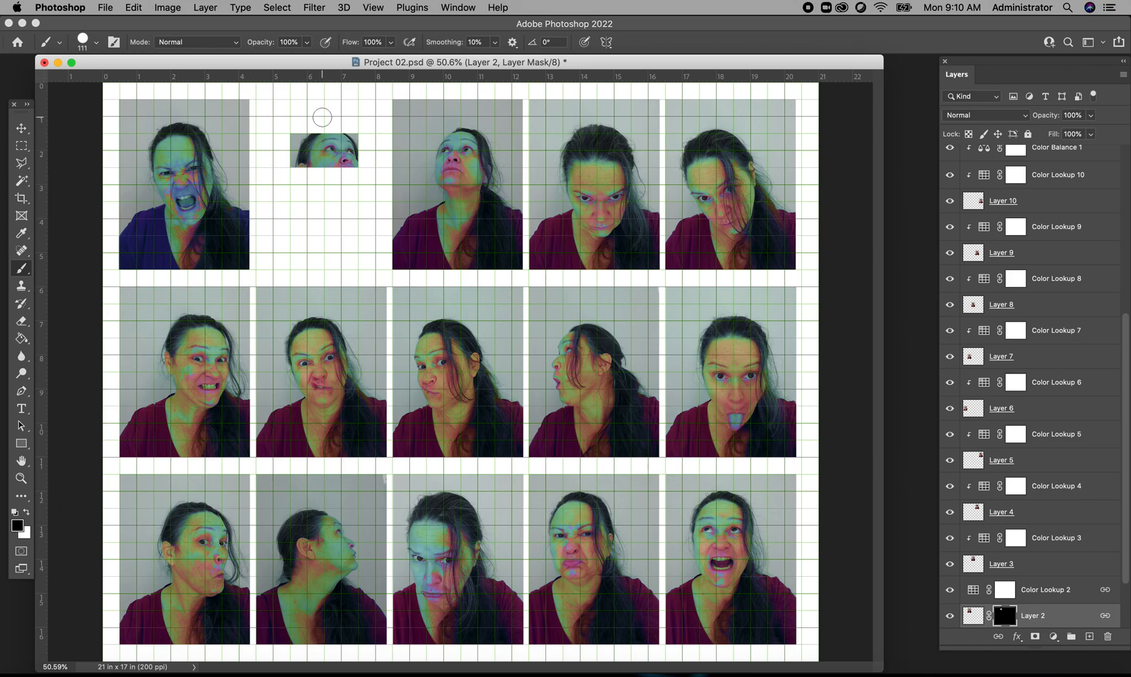
drag(322, 117, 334, 195)
click(134, 7)
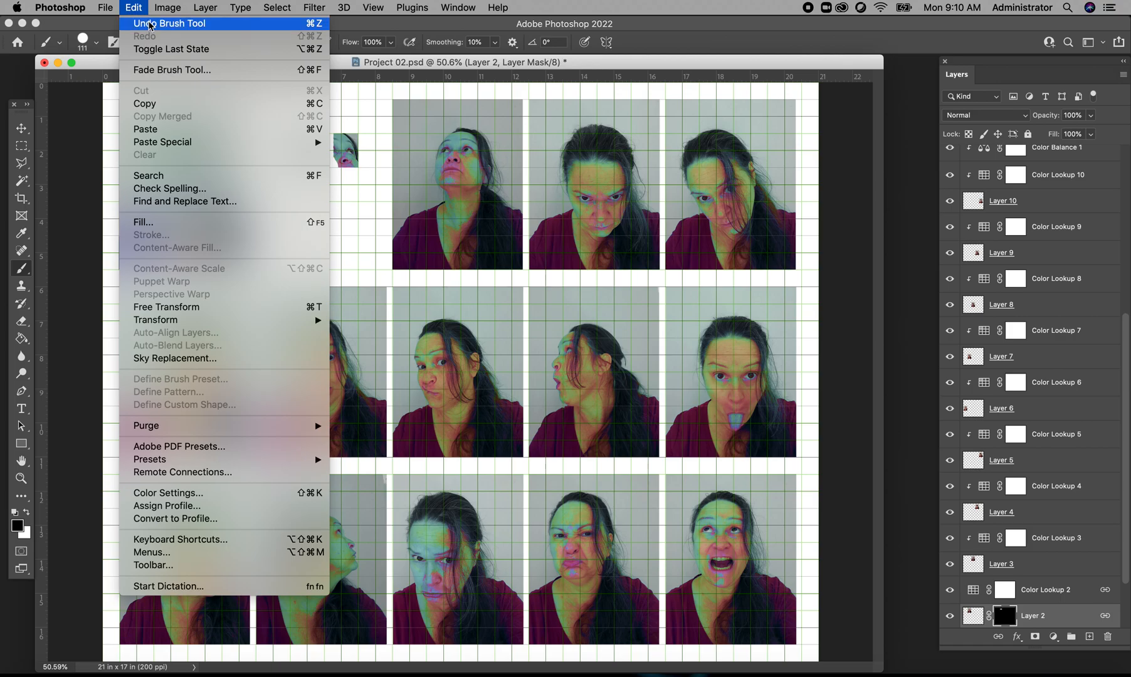
click(150, 26)
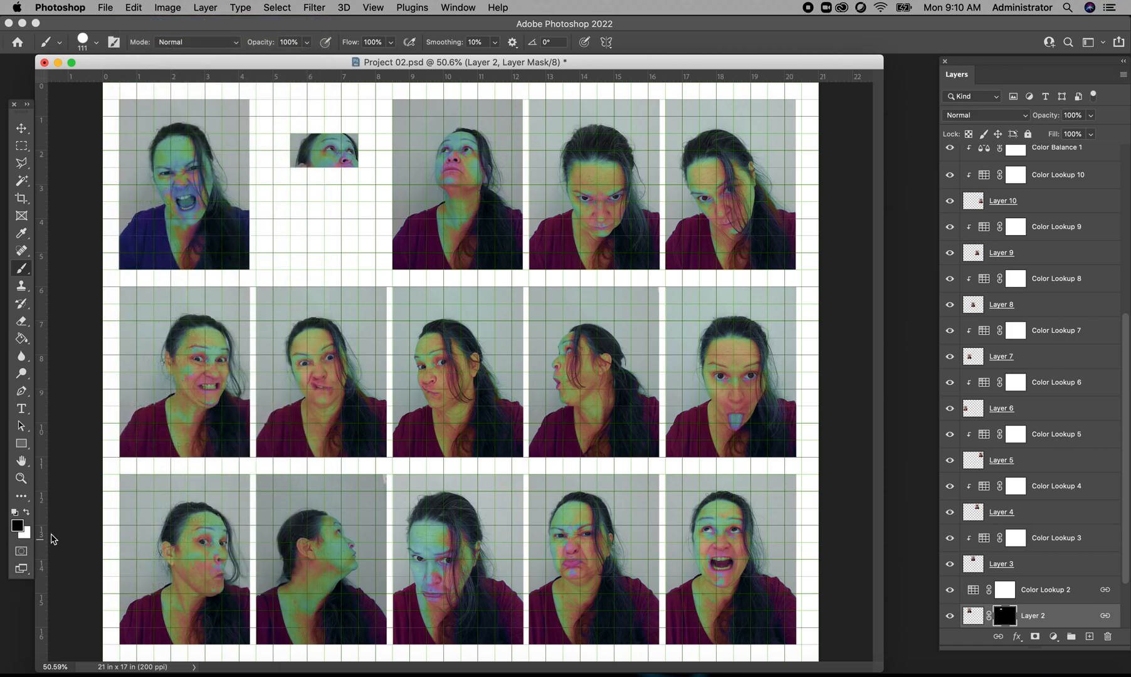
Step: Try painting white down the middle of Layer 2's mask to reveal hidden parts of the portrait, and undo the strokes
click(27, 513)
drag(329, 103, 324, 182)
shift+click(325, 249)
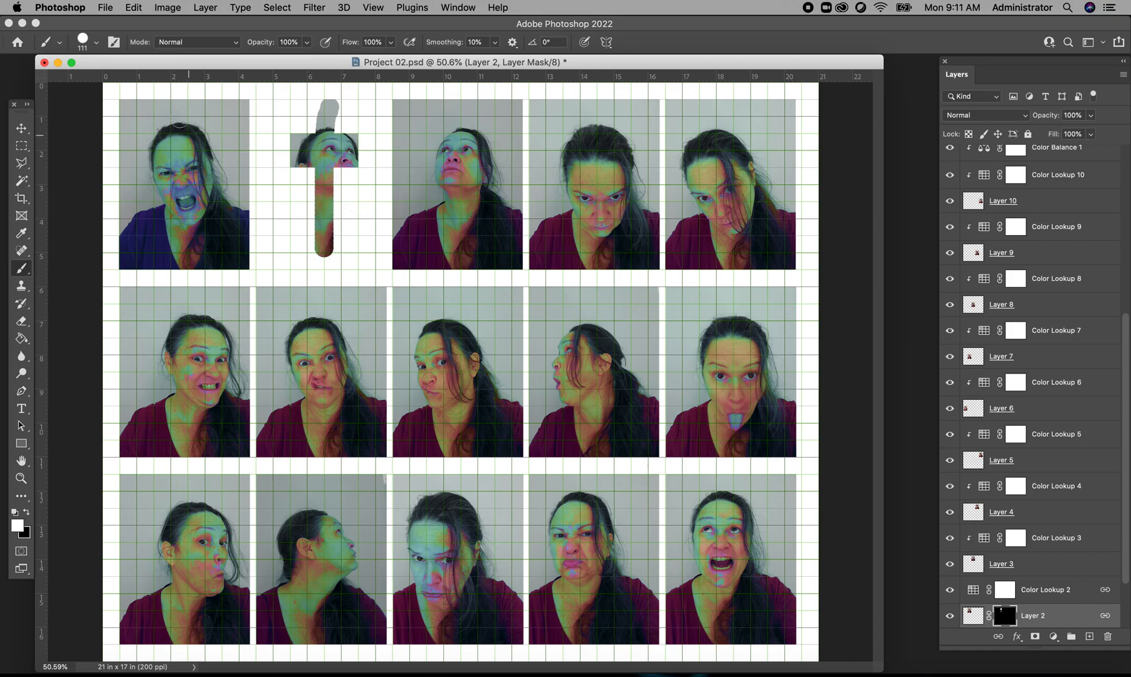
click(134, 7)
click(150, 25)
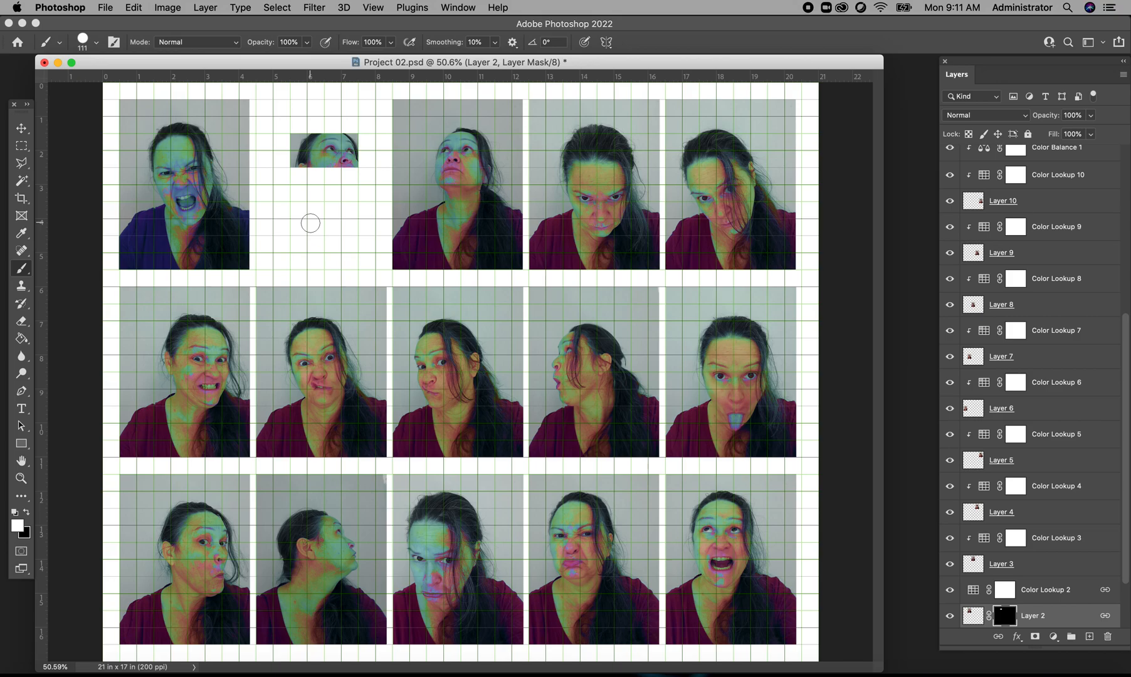
Step: Try painting a Brush stroke directly on Layer 2's image instead of its mask, and undo it
click(968, 619)
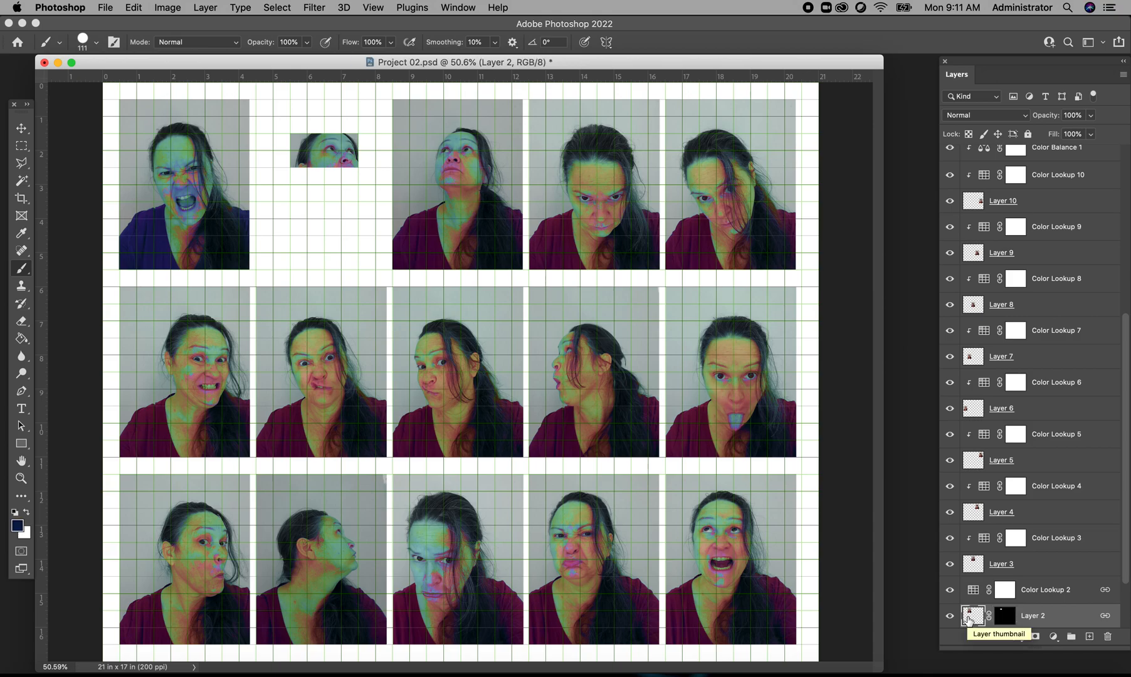
mouse_move(333, 128)
mouse_down()
mouse_move(333, 172)
mouse_move(356, 161)
mouse_up()
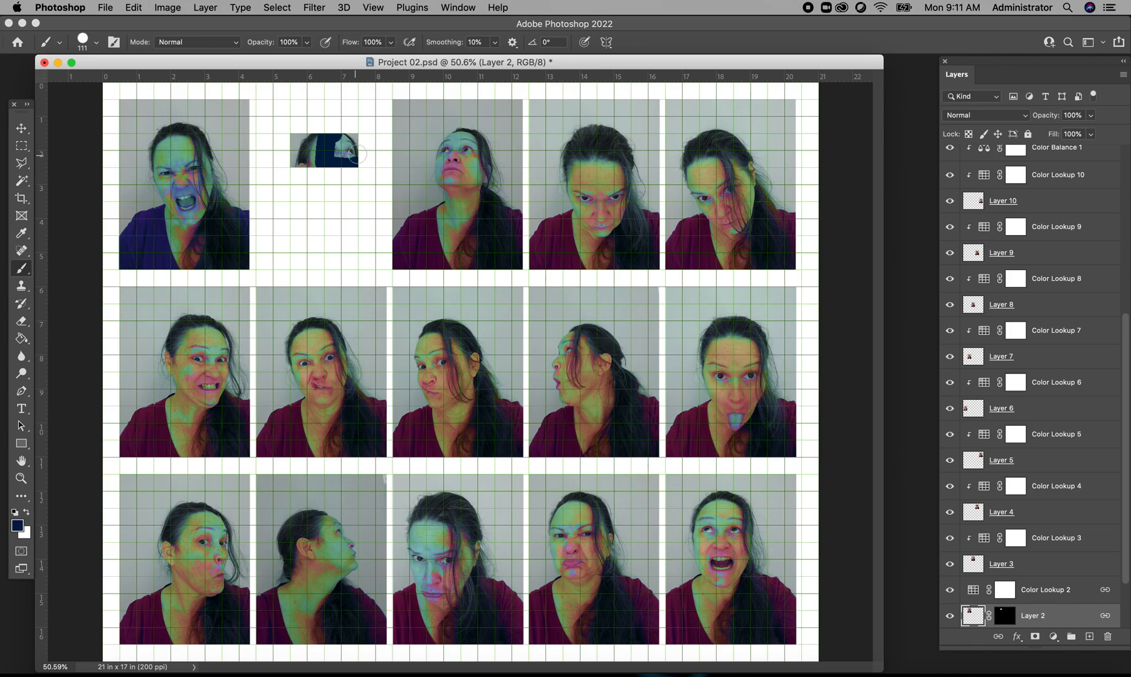
click(135, 8)
click(153, 25)
Step: Try painting Layer 2's mask below the eyes with dark gray 545353 for partial transparency, and undo the stroke
click(1007, 620)
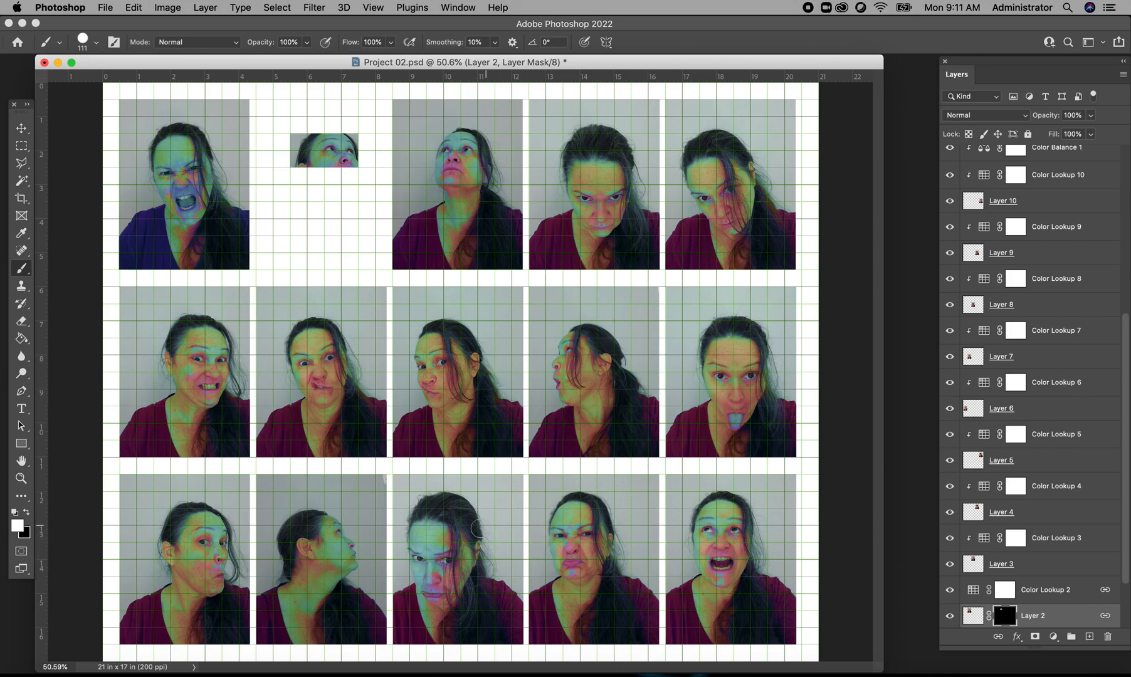
click(17, 524)
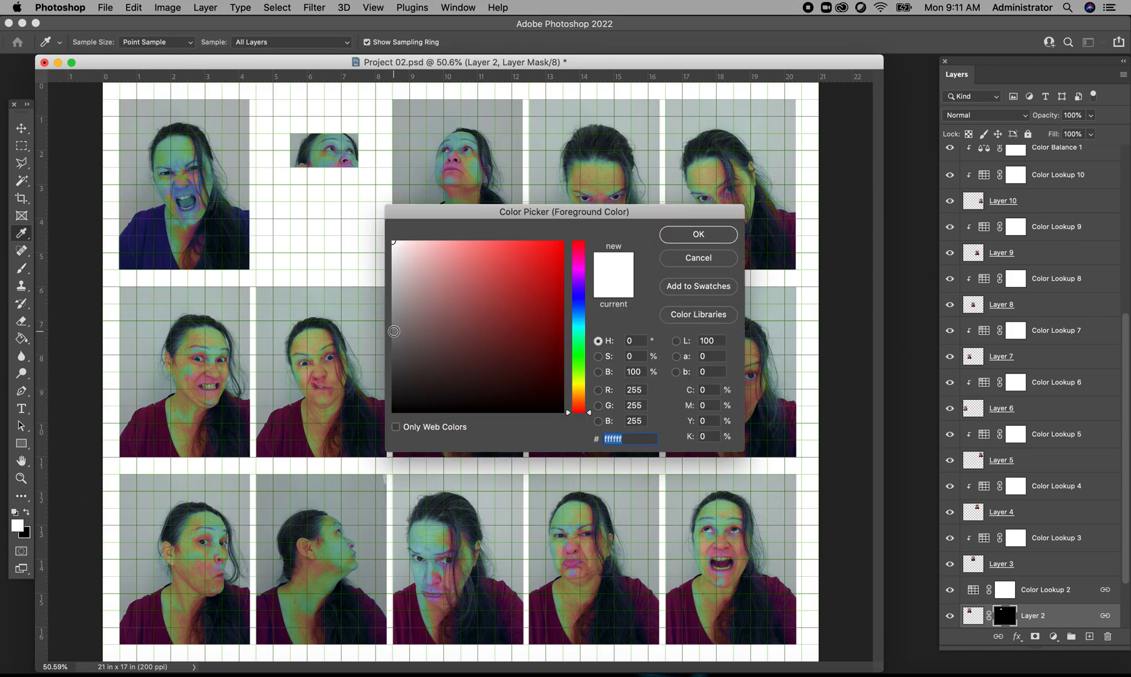
click(394, 332)
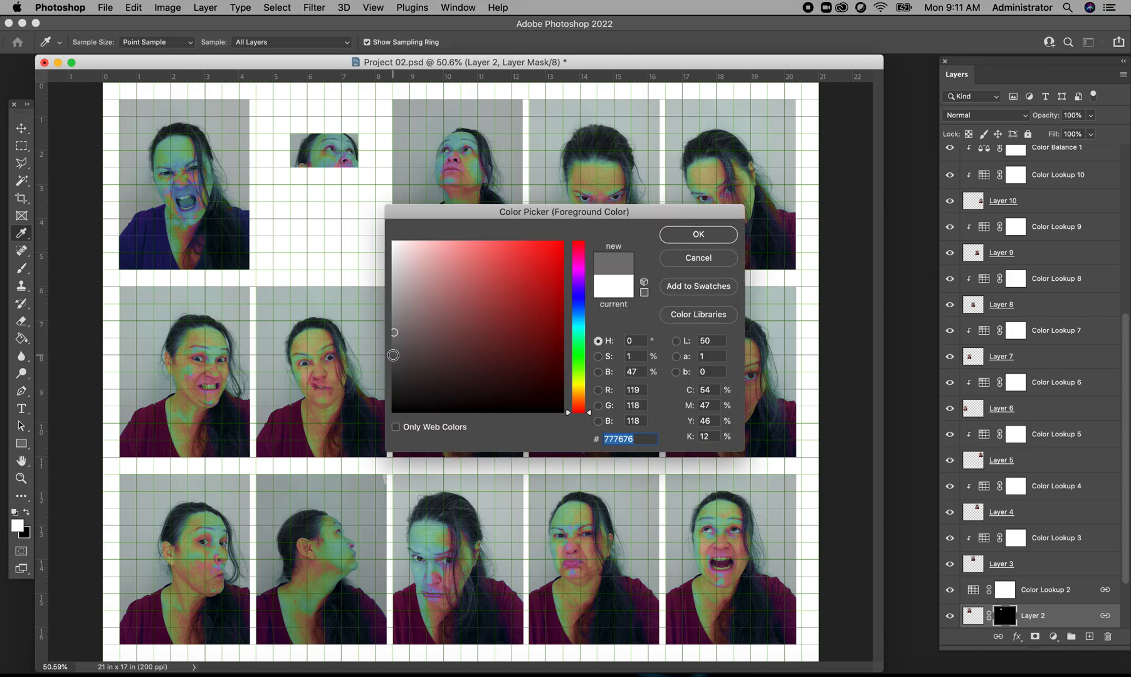
click(394, 355)
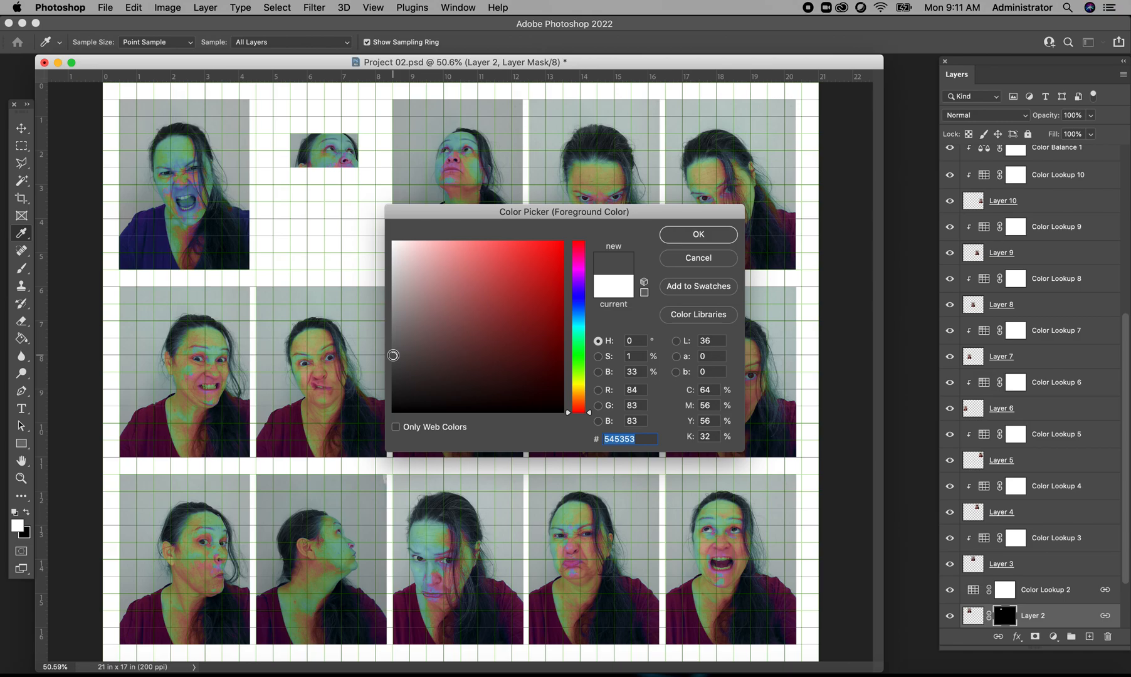
click(713, 232)
mouse_move(323, 182)
mouse_down()
mouse_move(350, 212)
mouse_move(333, 214)
mouse_move(336, 246)
mouse_up()
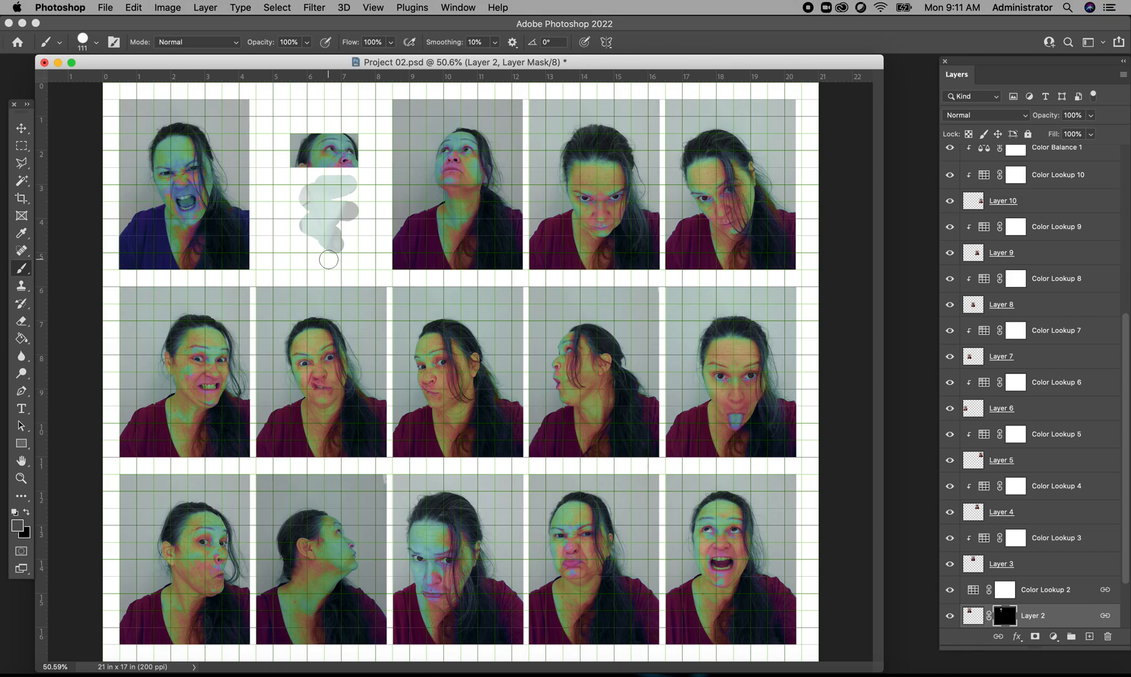
click(132, 8)
click(154, 25)
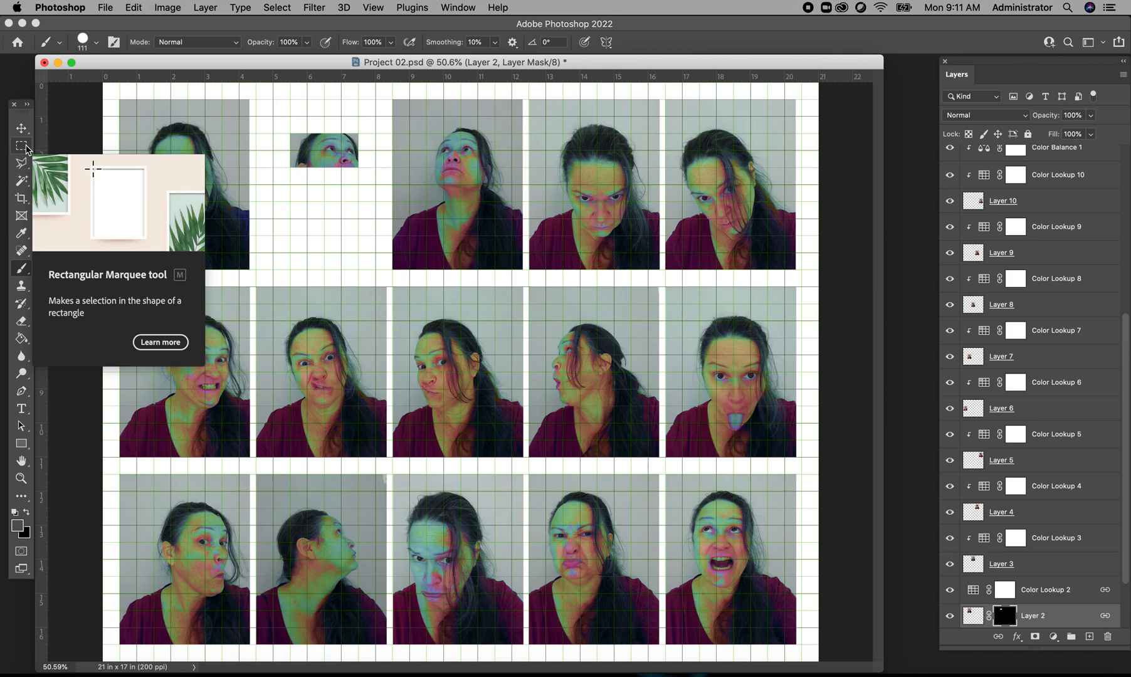
Step: Clip the Color Lookup 2 adjustment to Layer 2 with a clipping mask
click(1045, 590)
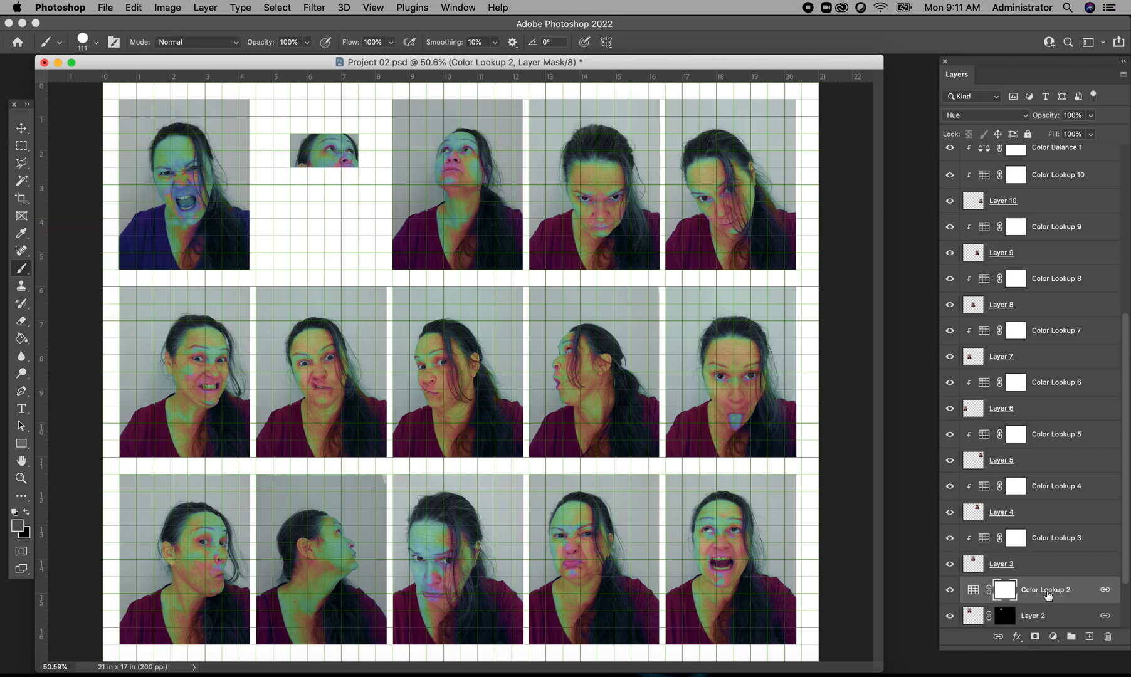
scroll(1127, 526, down, 3)
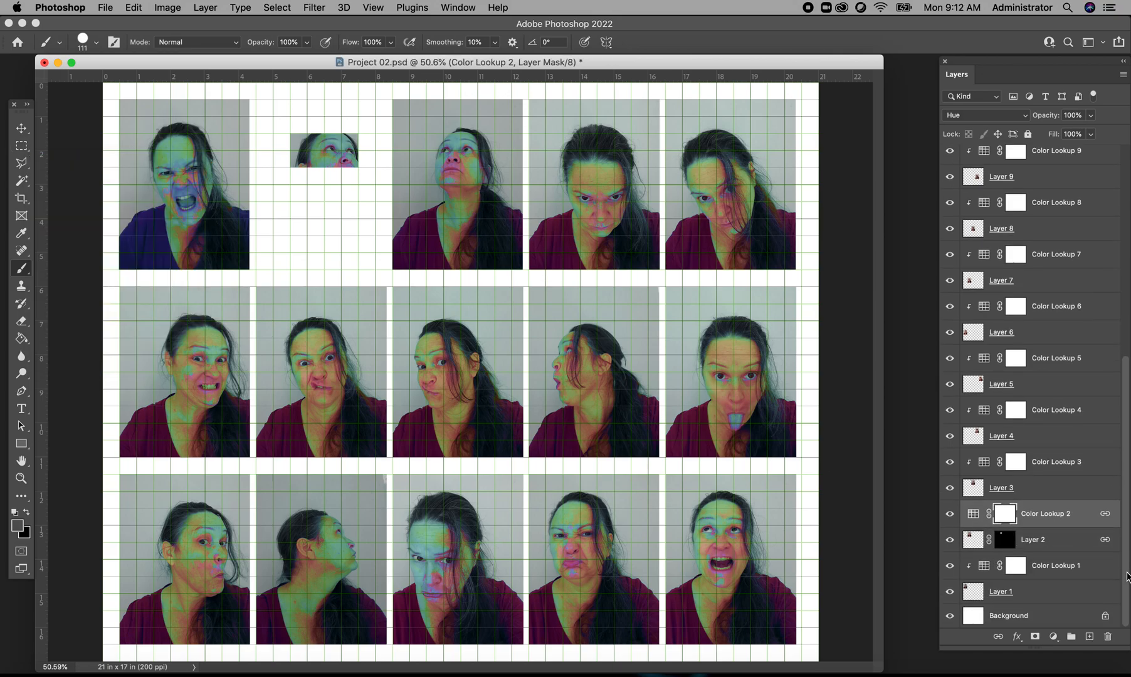
right_click(1046, 516)
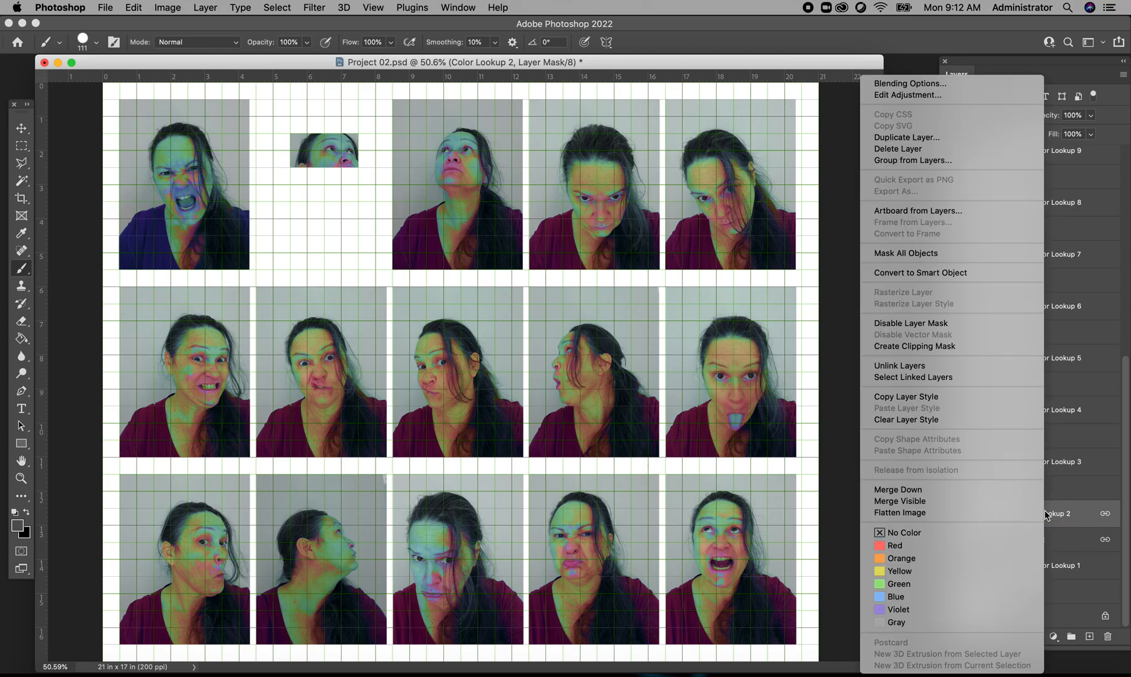
click(927, 350)
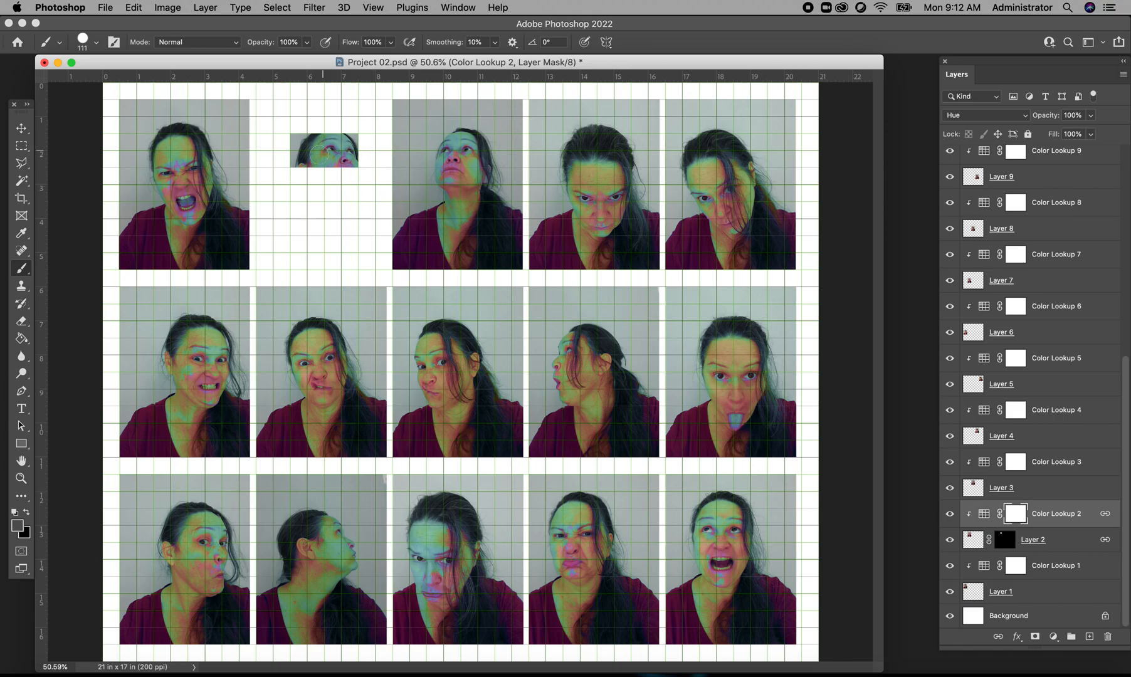
Step: Hide the left part of the visible eye area by painting black on Layer 2's mask within a rectangular selection about 1 by 2 inches, and deselect
click(22, 128)
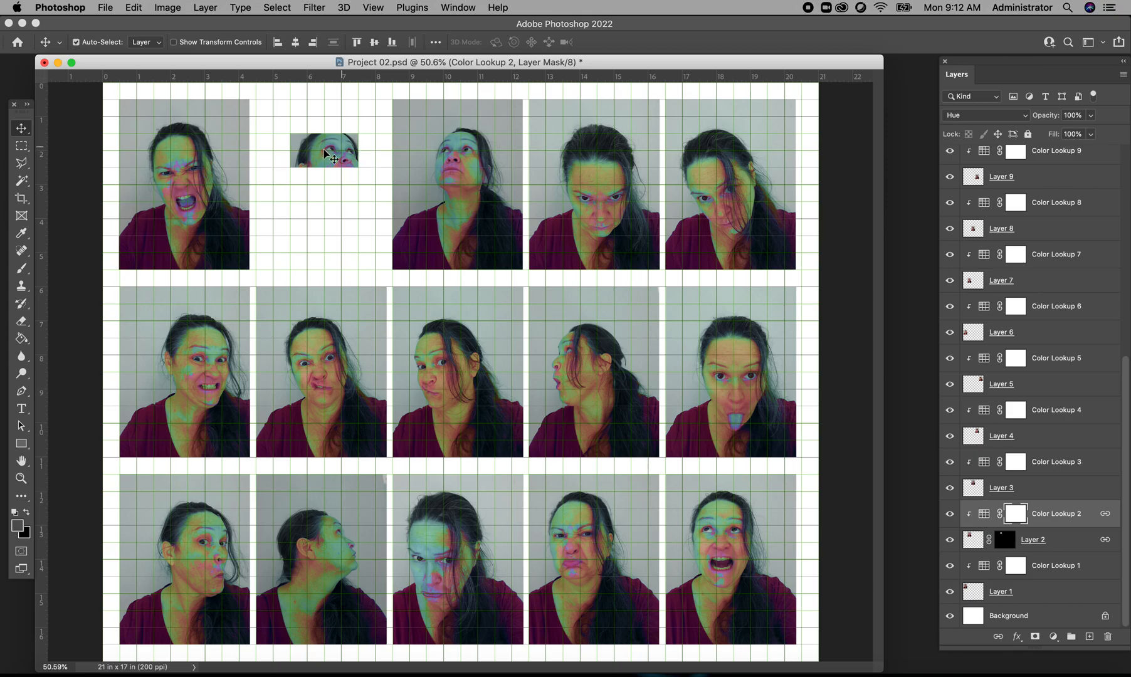
click(21, 148)
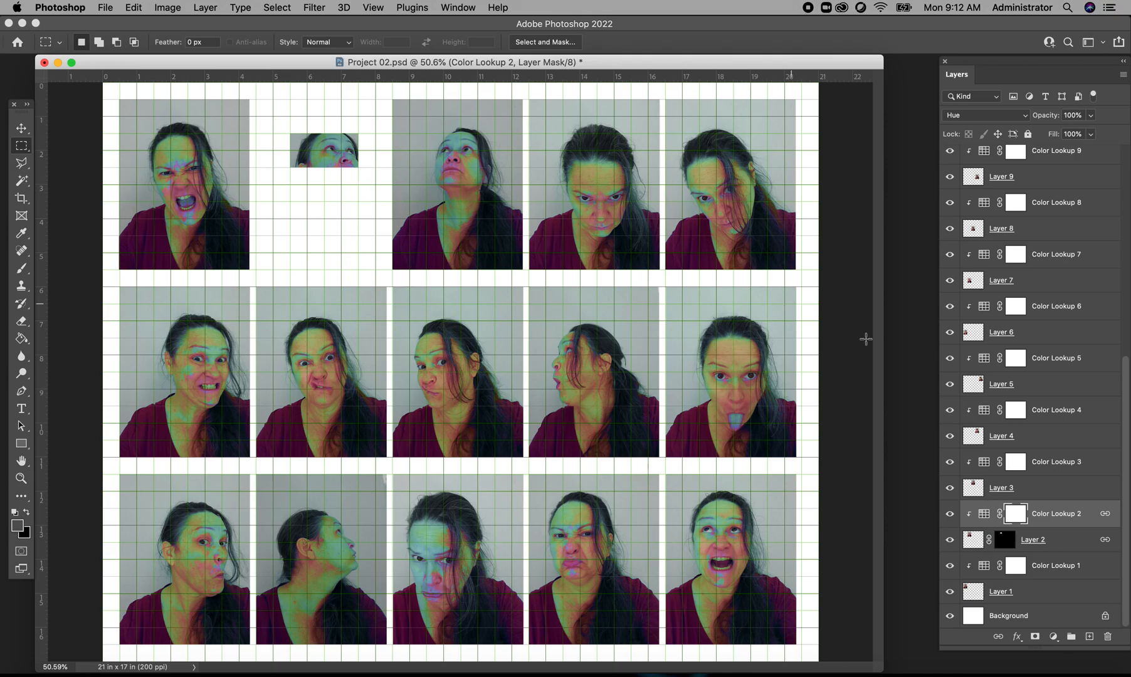
click(1011, 543)
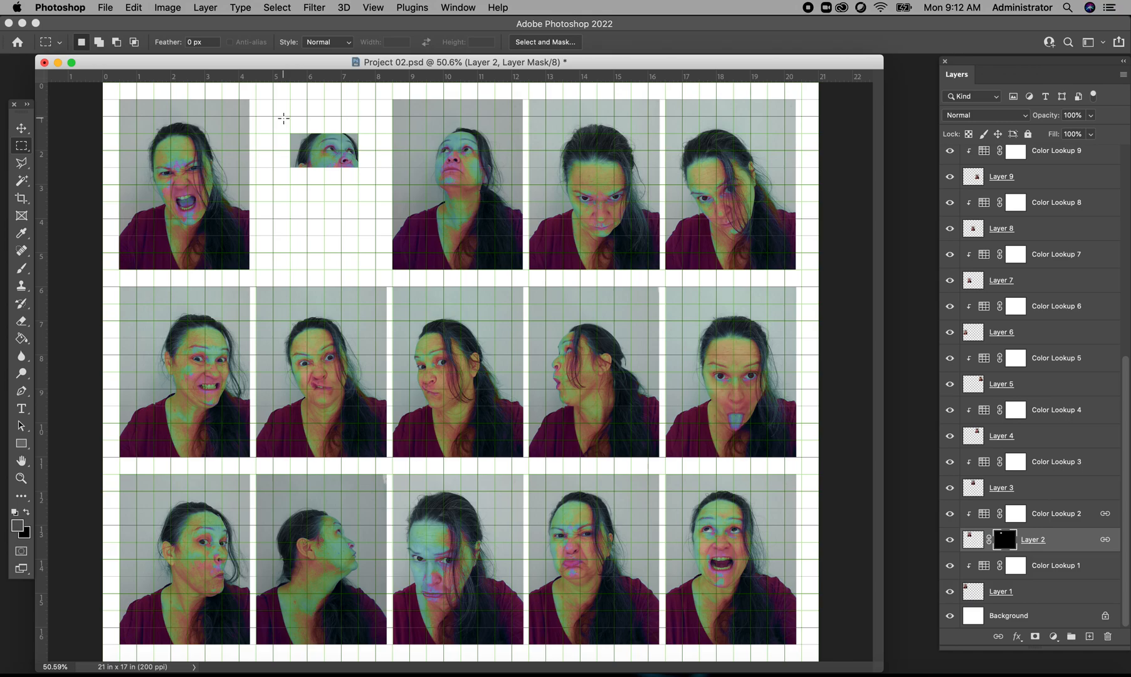
drag(272, 116, 308, 184)
click(16, 514)
click(21, 268)
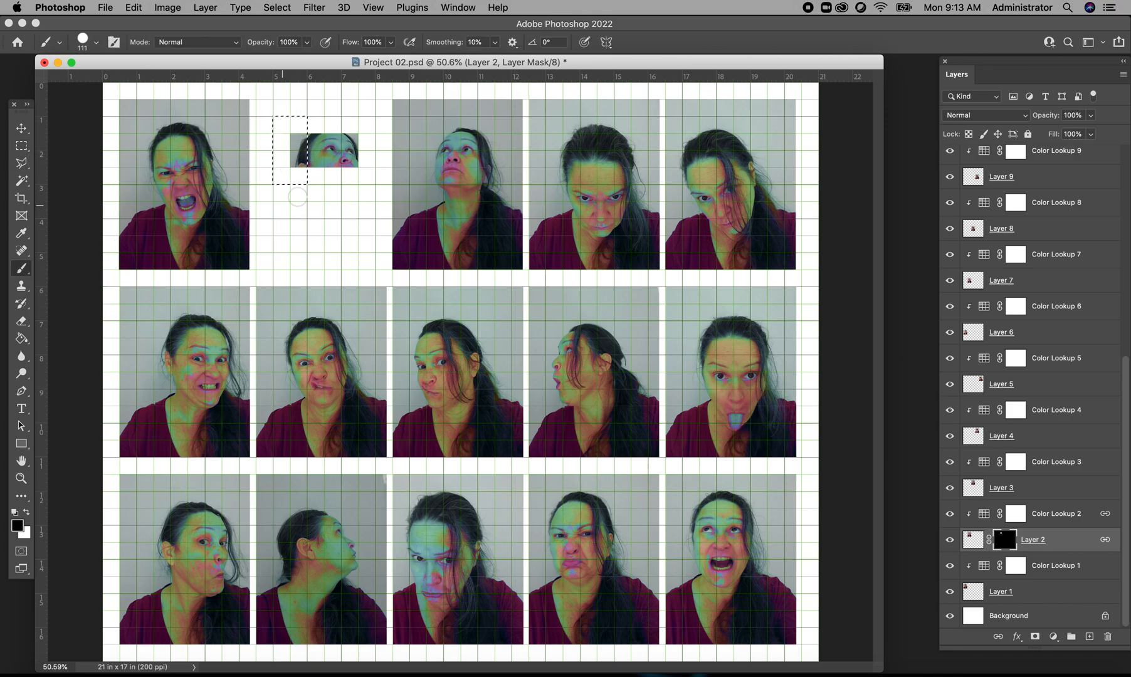
drag(283, 144, 317, 165)
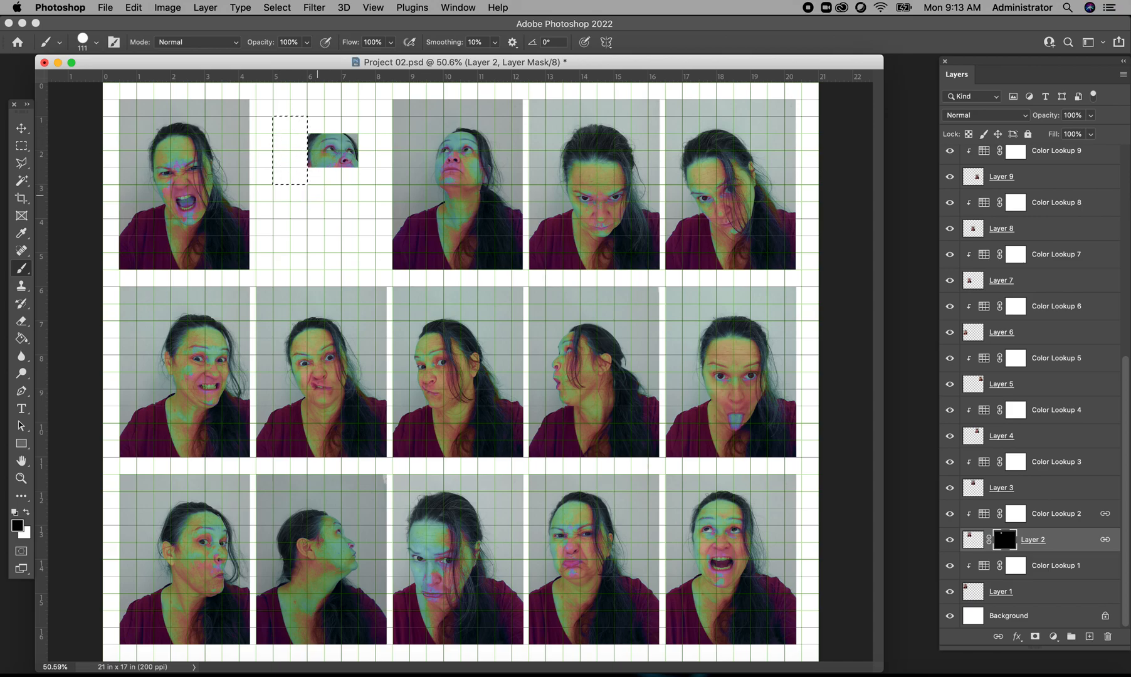
click(21, 146)
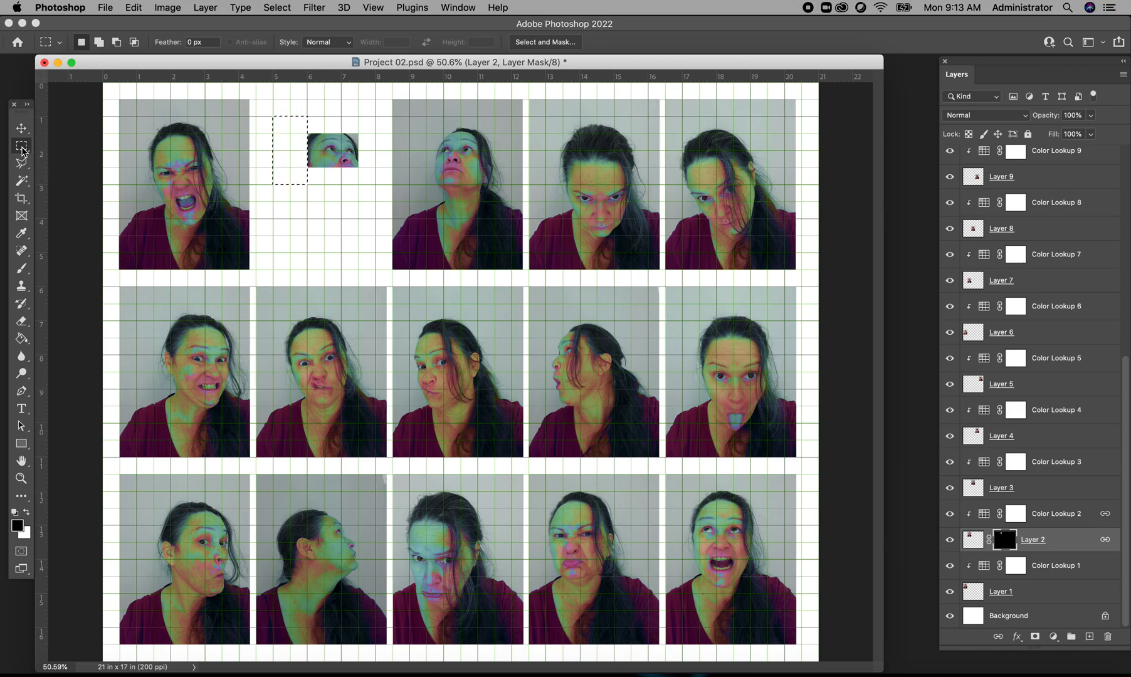
click(319, 107)
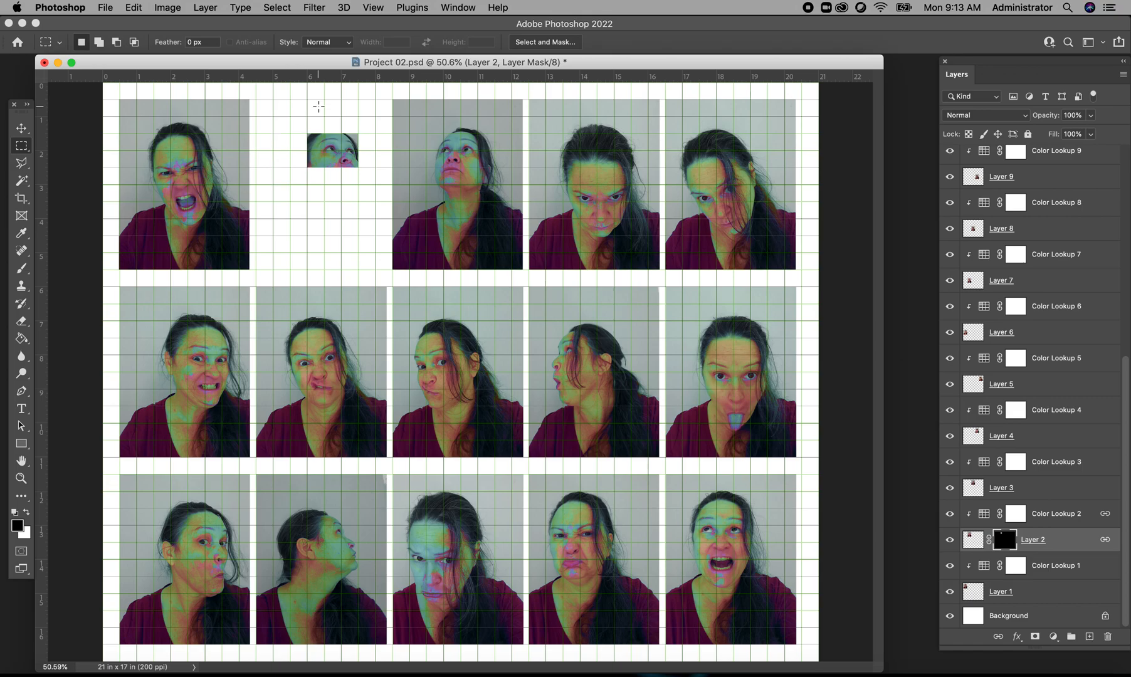
Step: Move the masked eye piece to several positions over the first portrait's face and return it to the empty second cell of the top row
click(22, 130)
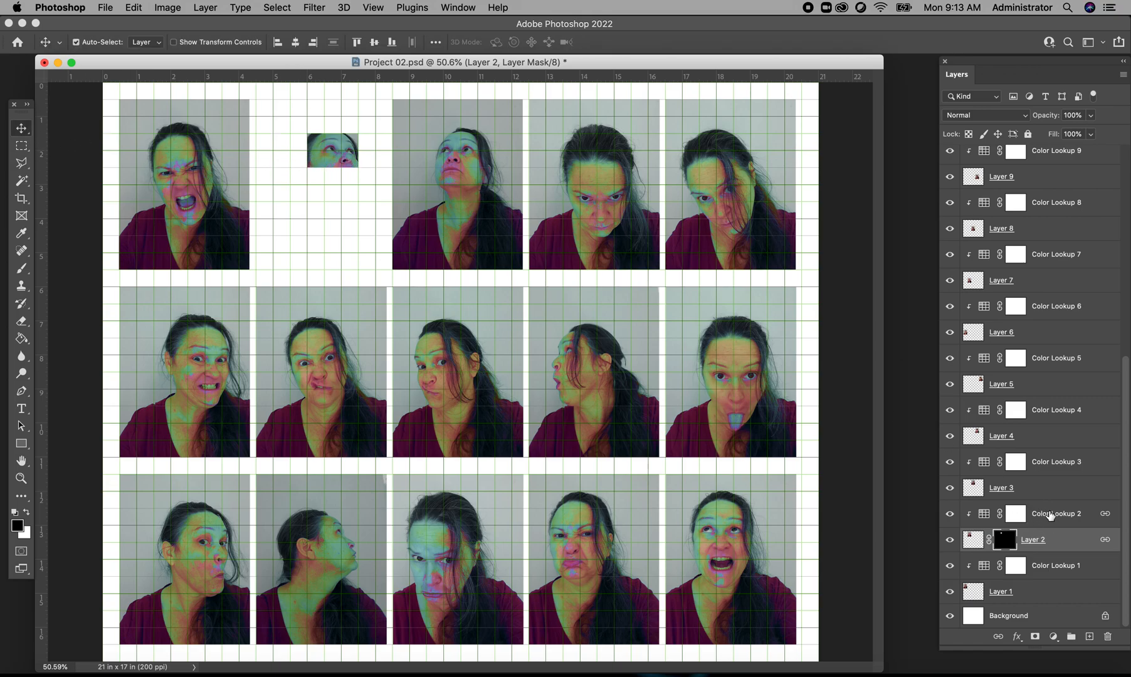
drag(329, 164, 195, 179)
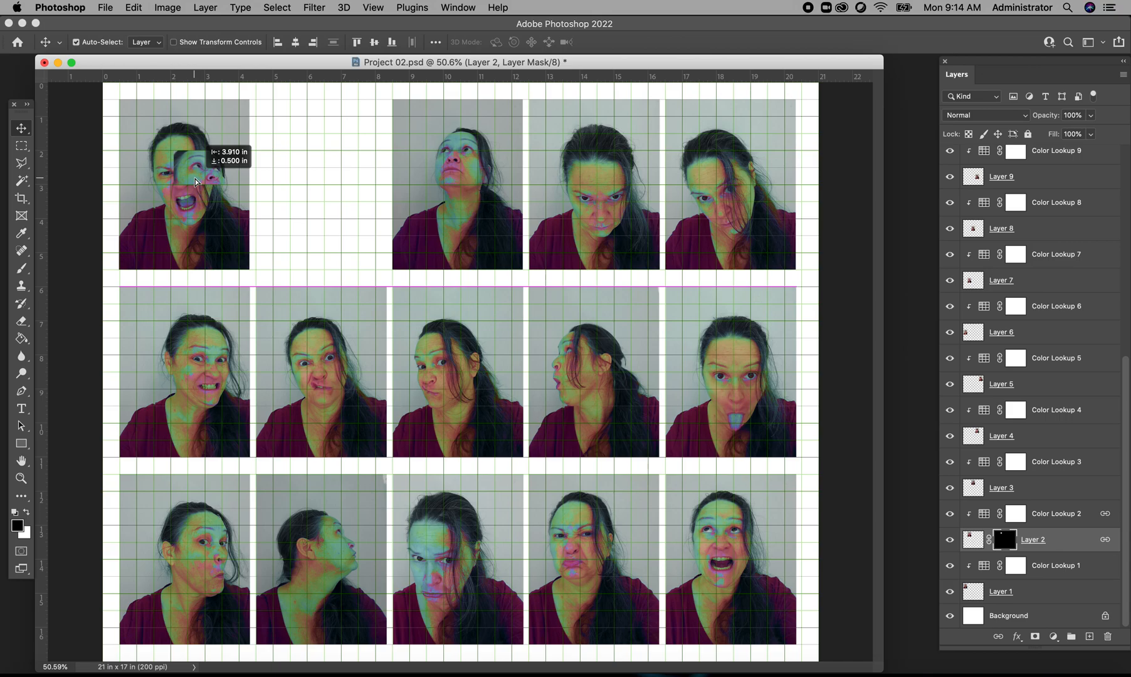
drag(195, 179, 191, 184)
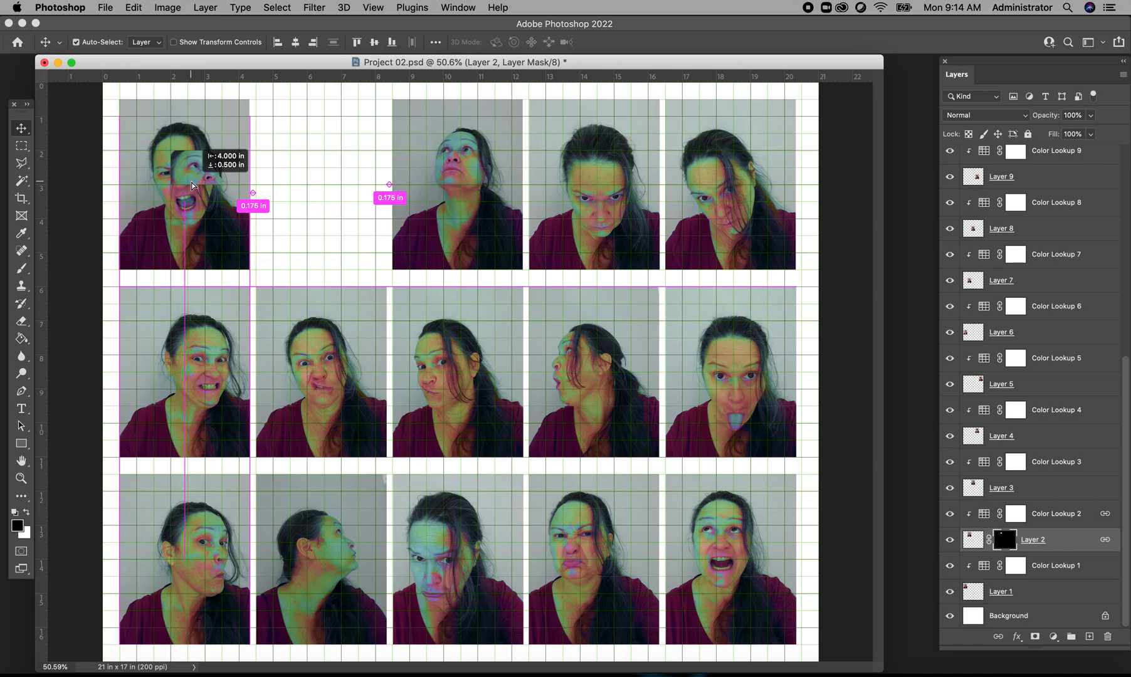
drag(192, 185, 192, 152)
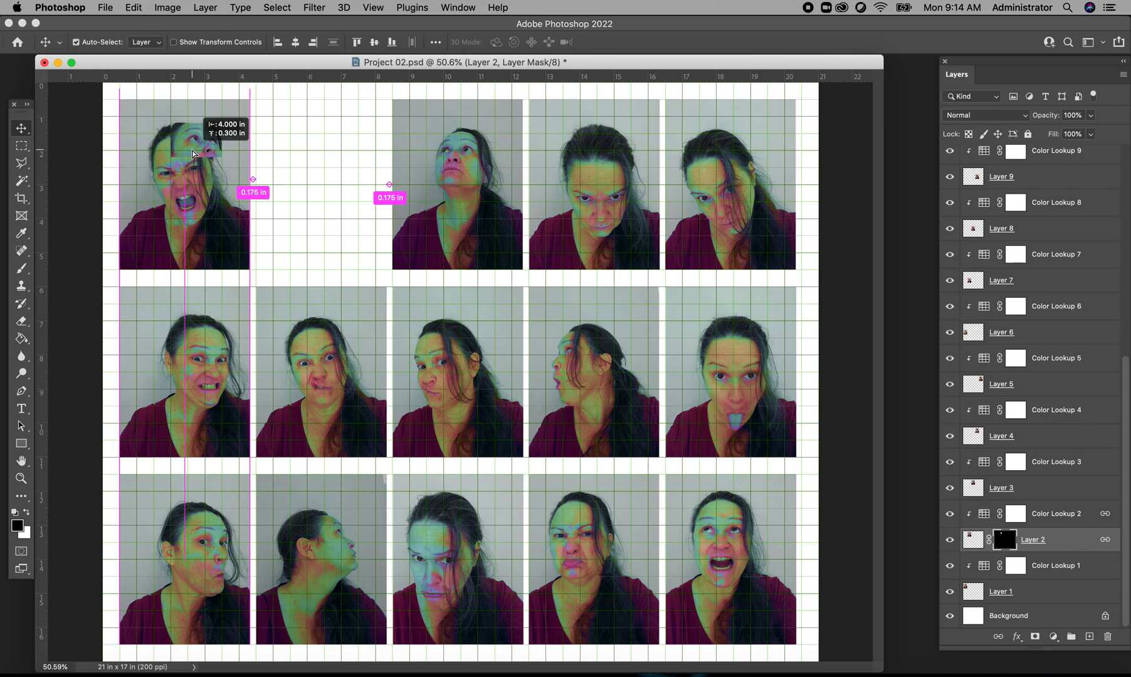
mouse_move(193, 150)
mouse_down()
mouse_move(166, 183)
mouse_move(181, 162)
mouse_move(174, 147)
mouse_move(173, 159)
mouse_up()
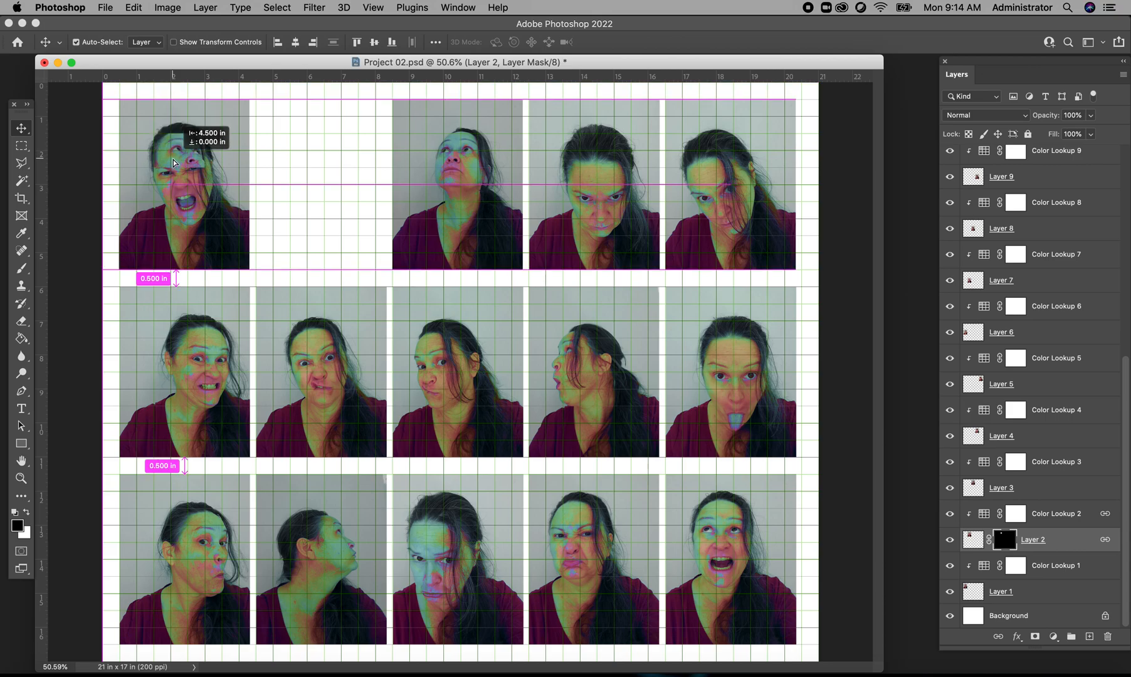
drag(173, 159, 317, 145)
Step: Locate Layer 10 from the tongue-out portrait and release the clipping masks of Color Balance 1 and Color Lookup 10
click(22, 145)
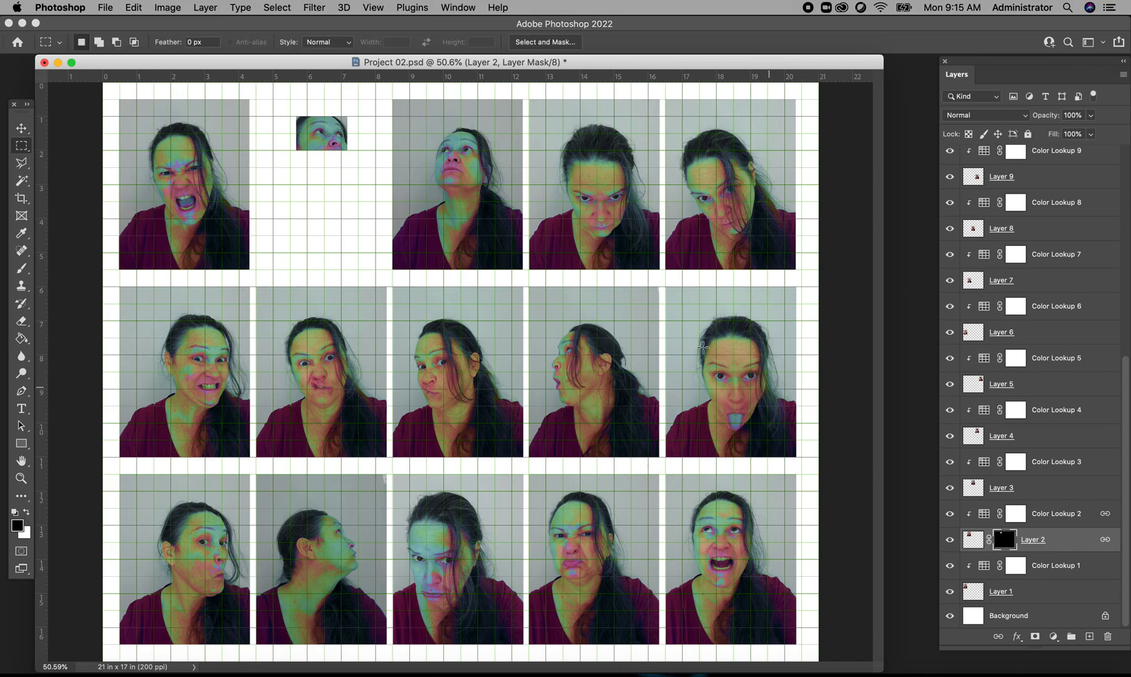
click(21, 129)
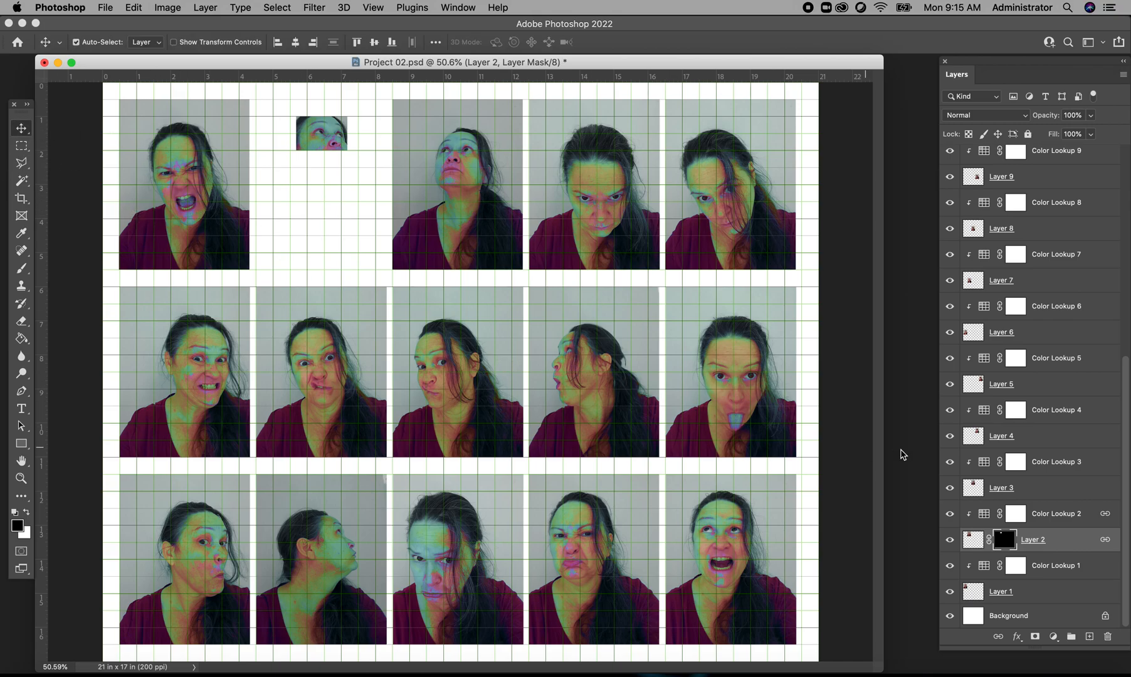
right_click(728, 380)
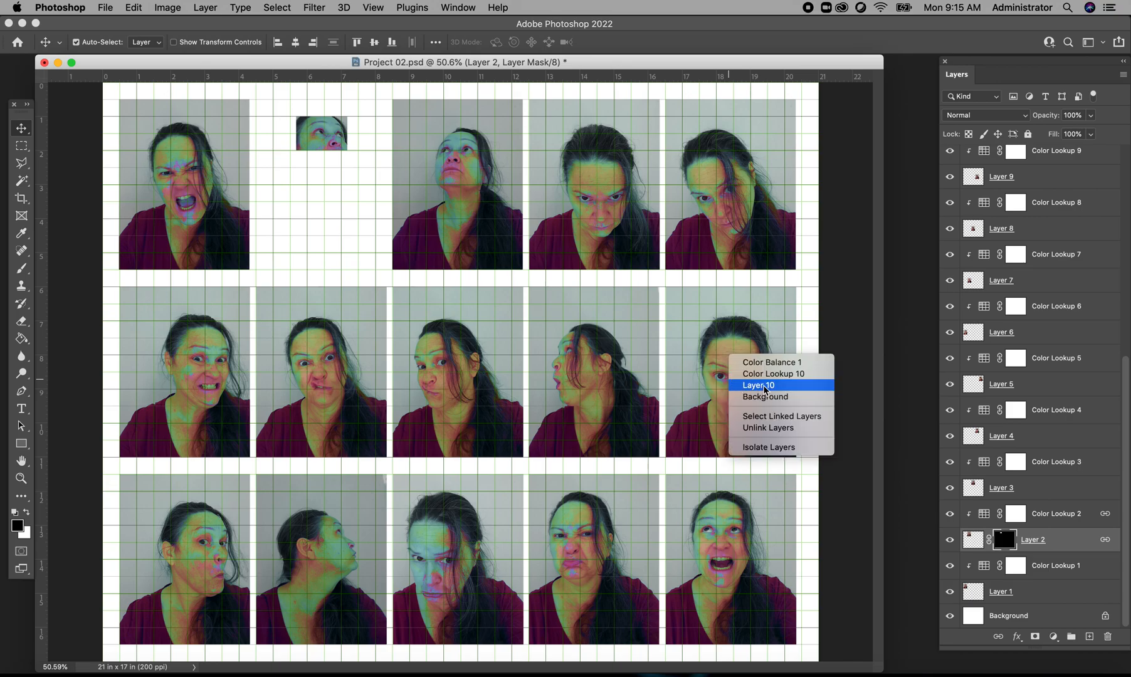
click(762, 385)
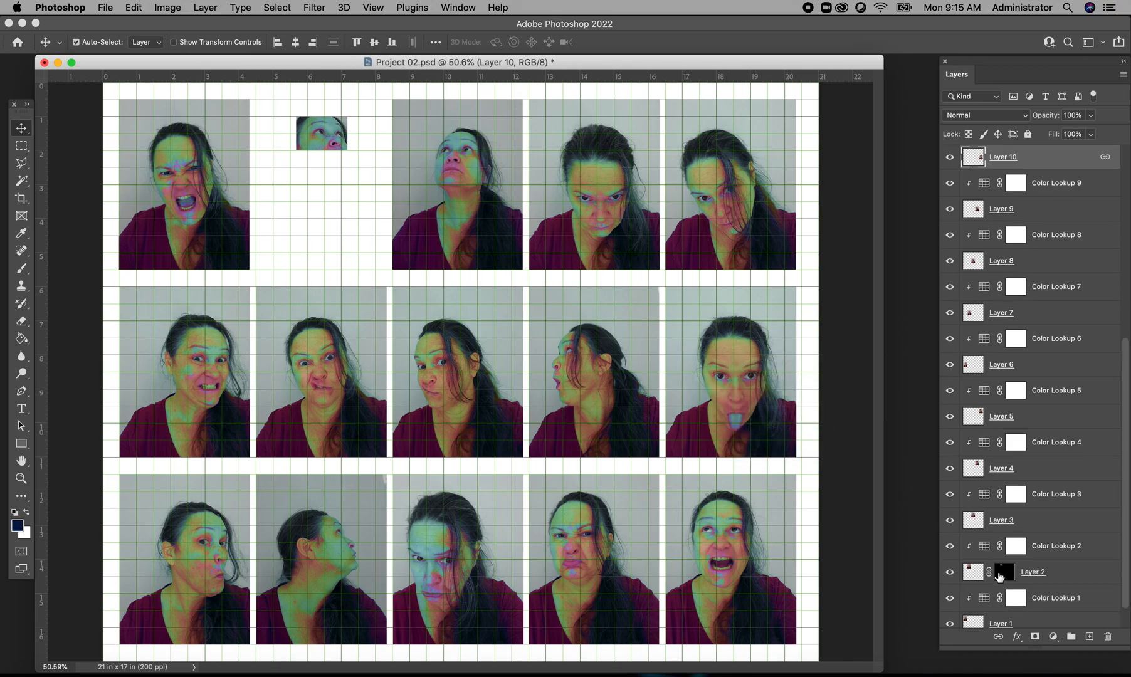
scroll(1128, 501, up, 8)
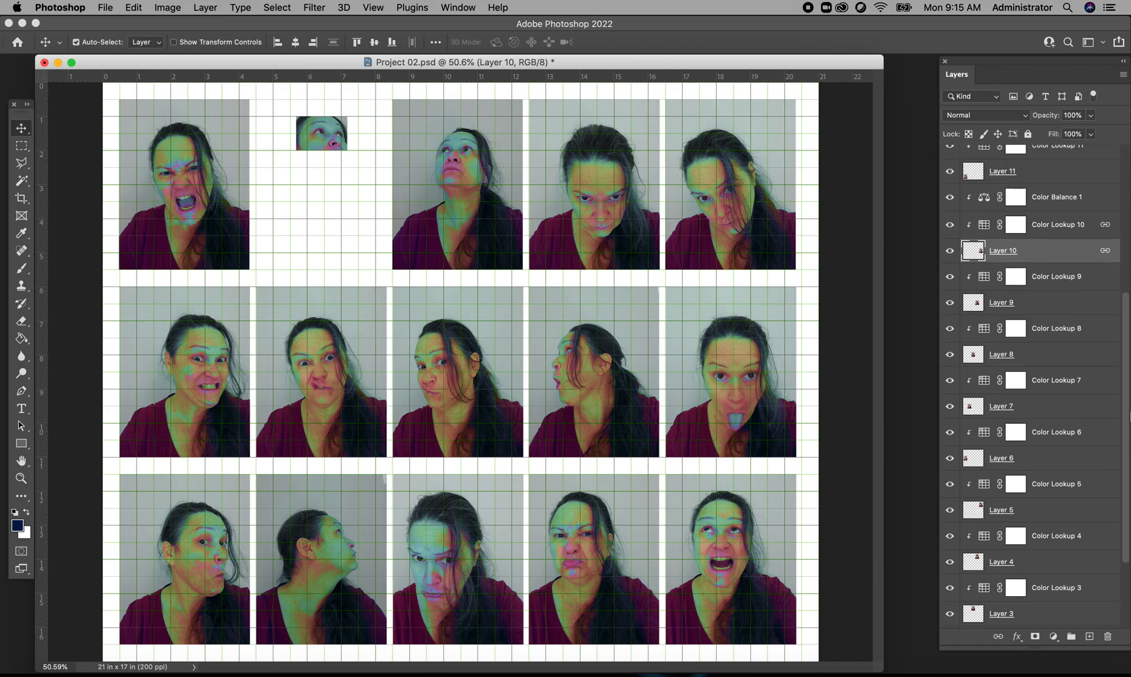
scroll(1128, 355, up, 1)
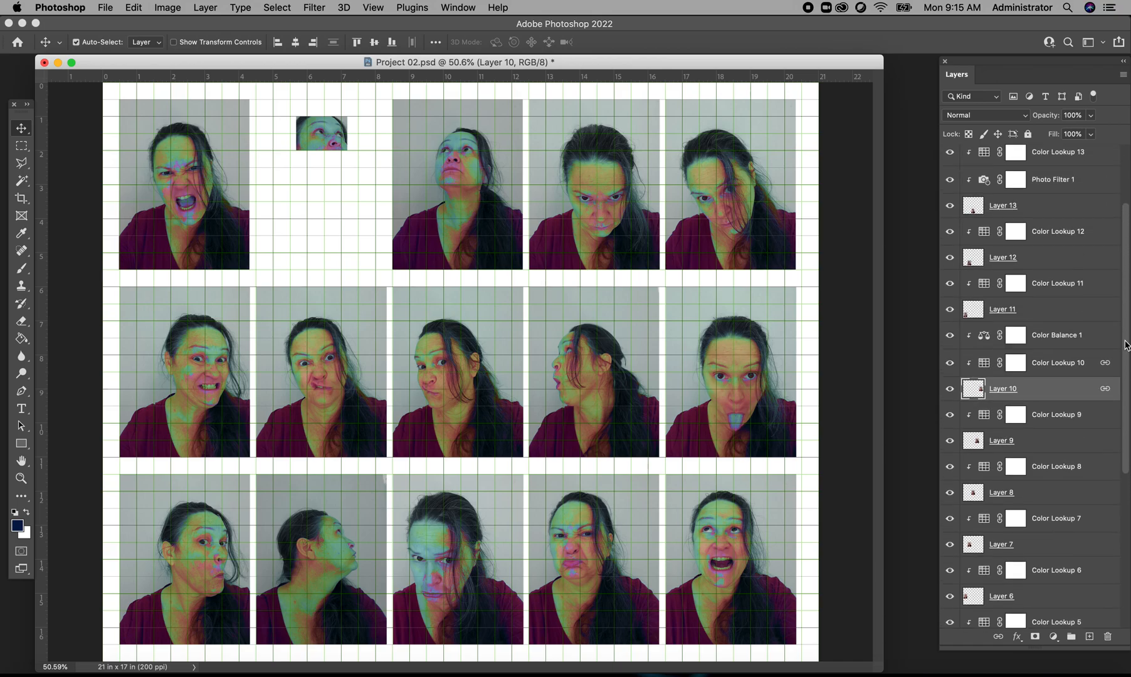
right_click(1047, 335)
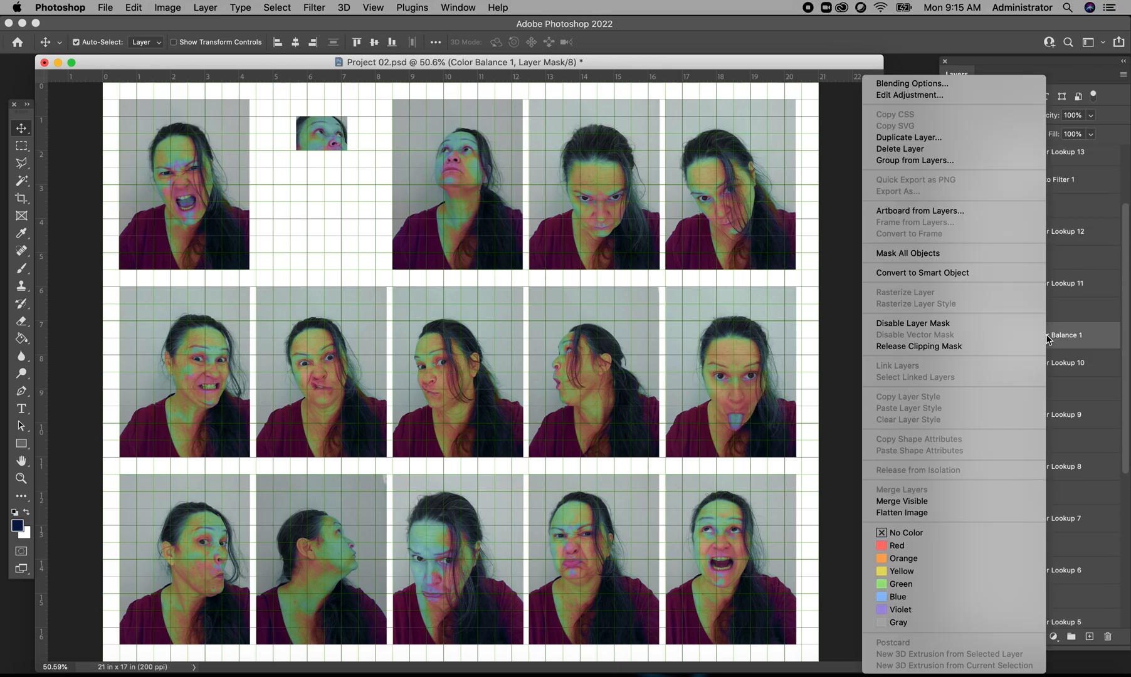
click(1035, 347)
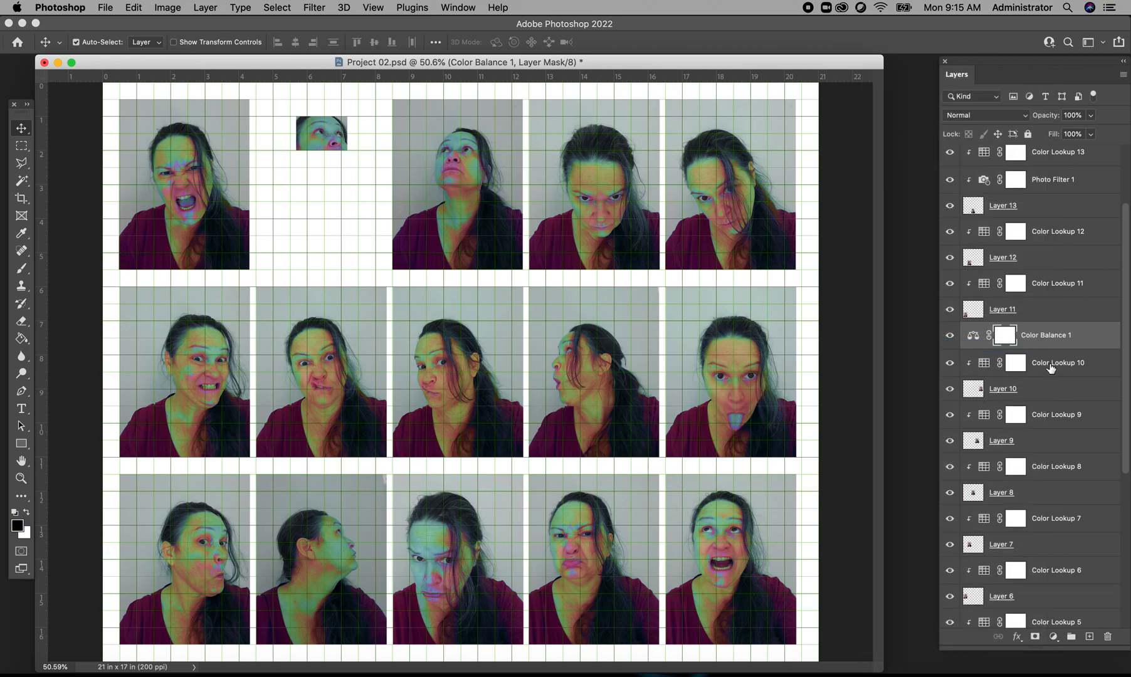
right_click(1049, 363)
click(953, 346)
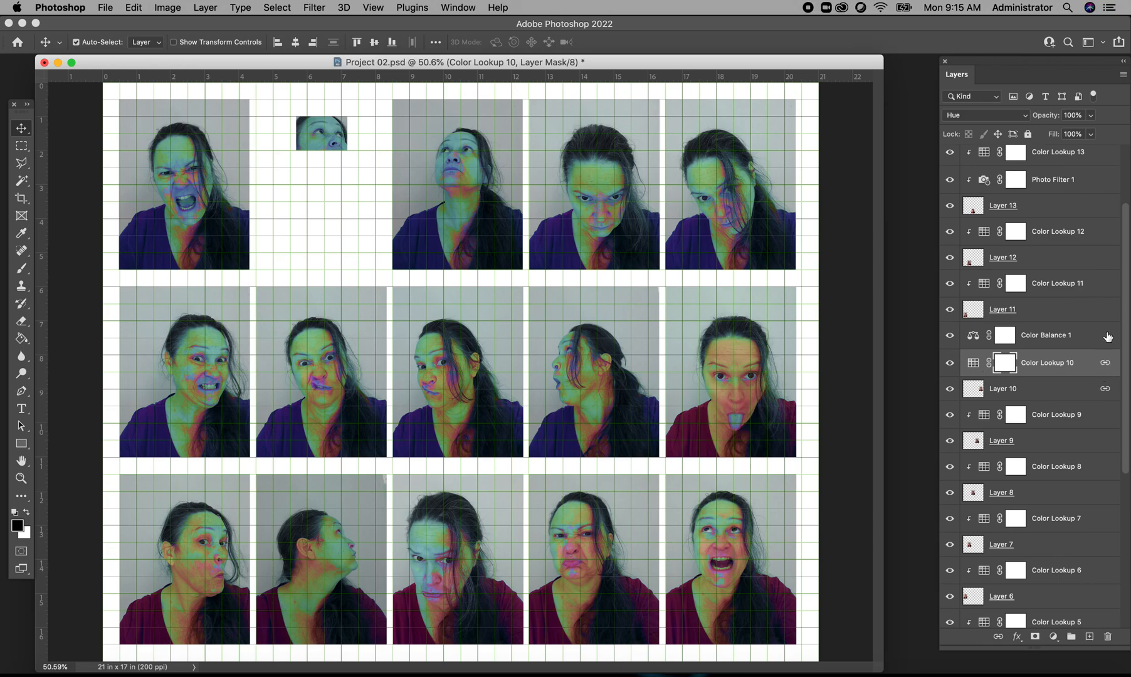
Step: On Layer 10, select a vertical rectangle about 1 by 4 inches over the tongue-out portrait's face and nudge it into horizontal alignment
click(1050, 390)
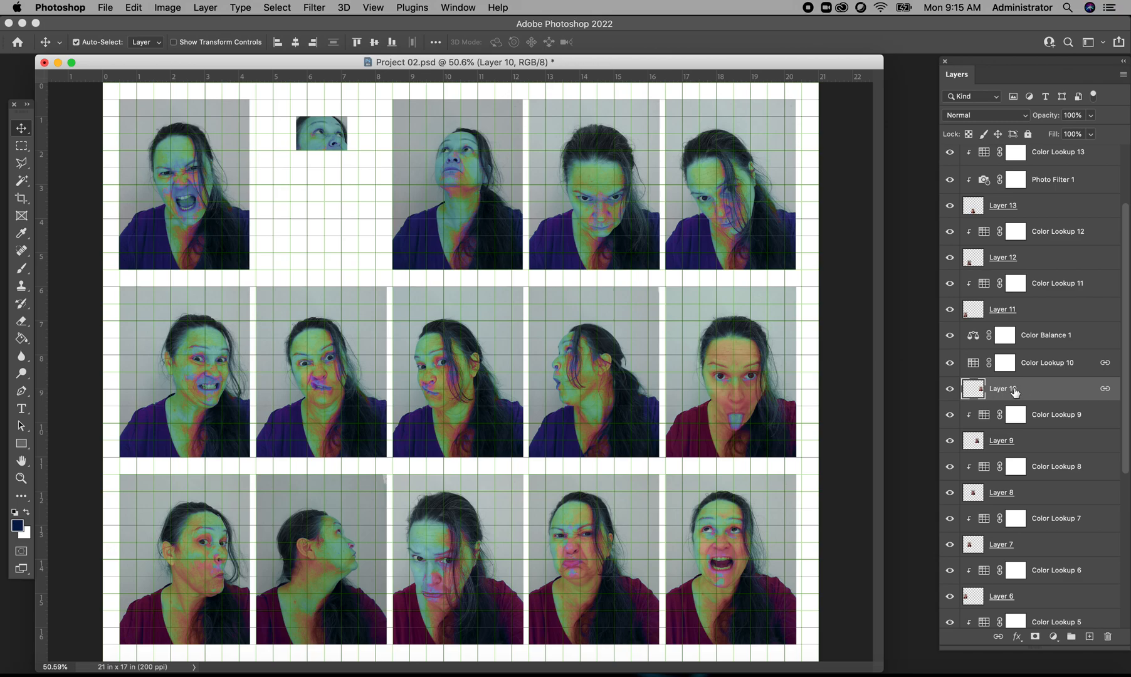
click(25, 148)
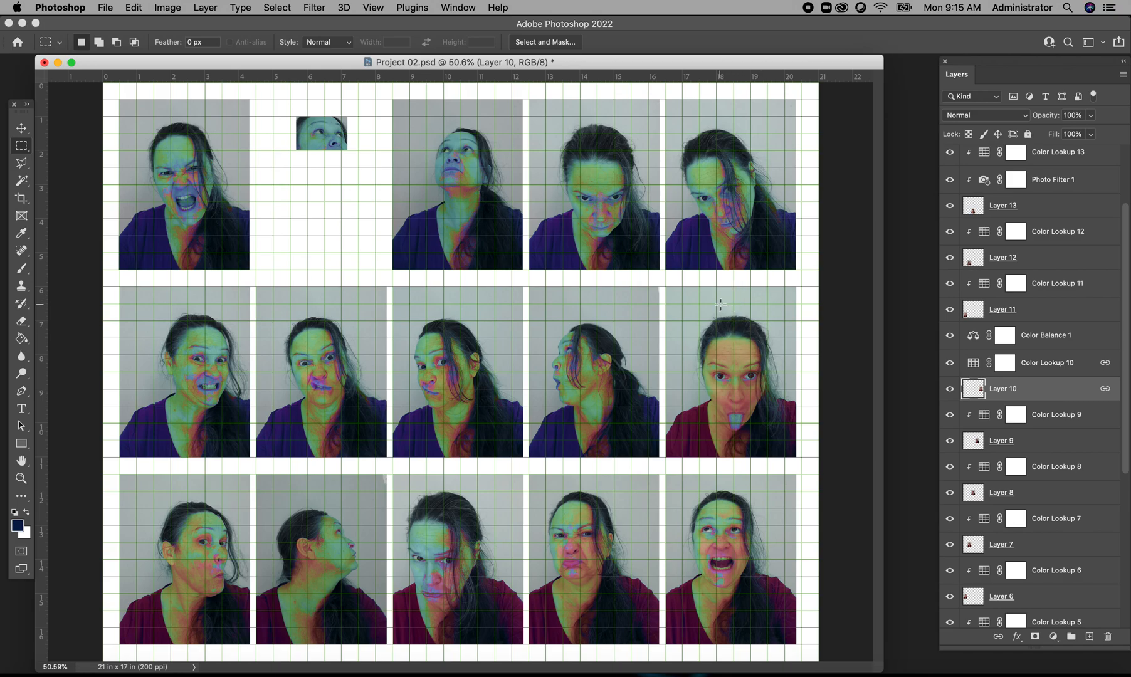
drag(733, 304, 766, 442)
key(Left)
key(Left)
key(Left)
key(Left)
key(Left)
key(Left)
key(Left)
key(Left)
key(Left)
key(Left)
key(Left)
key(Left)
key(Left)
key(Left)
key(Left)
key(Left)
key(Left)
key(Left)
key(Left)
key(Left)
key(Left)
key(Left)
key(Left)
key(Left)
key(Left)
key(Left)
key(Right)
key(Right)
key(Right)
key(Right)
key(Right)
key(Right)
key(Right)
key(Right)
key(Right)
key(Right)
key(Right)
key(Right)
key(Right)
Step: Invert the selection and add a layer mask to Layer 10 that hides everything outside the face strip
click(276, 13)
click(296, 63)
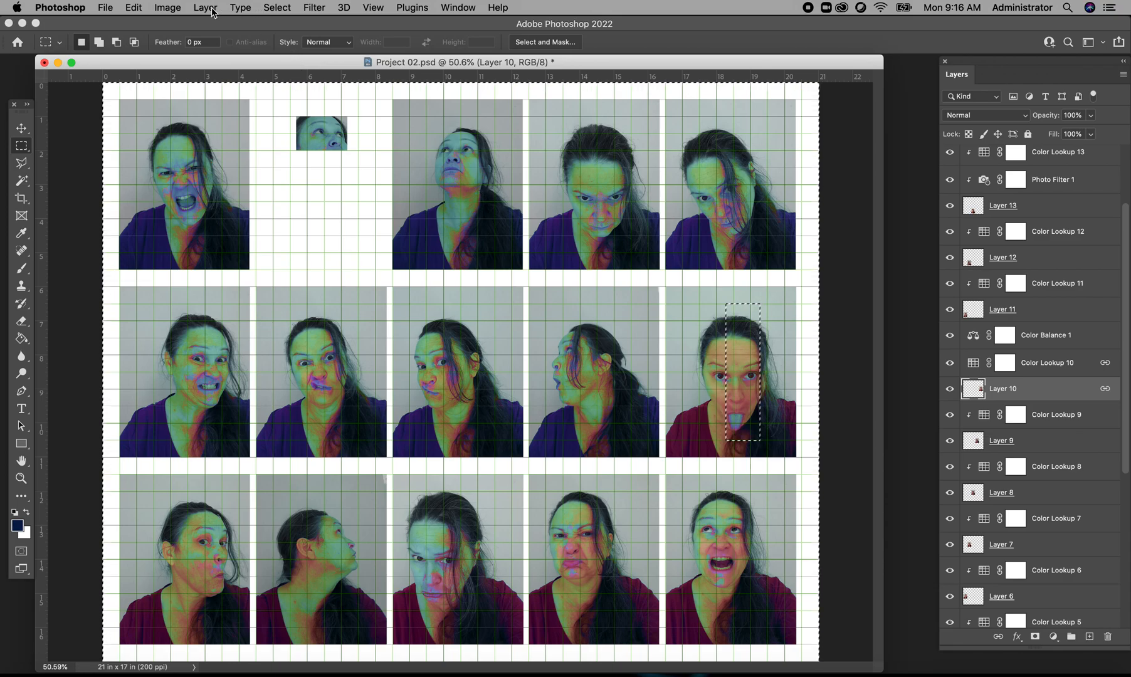
click(212, 9)
mouse_move(242, 224)
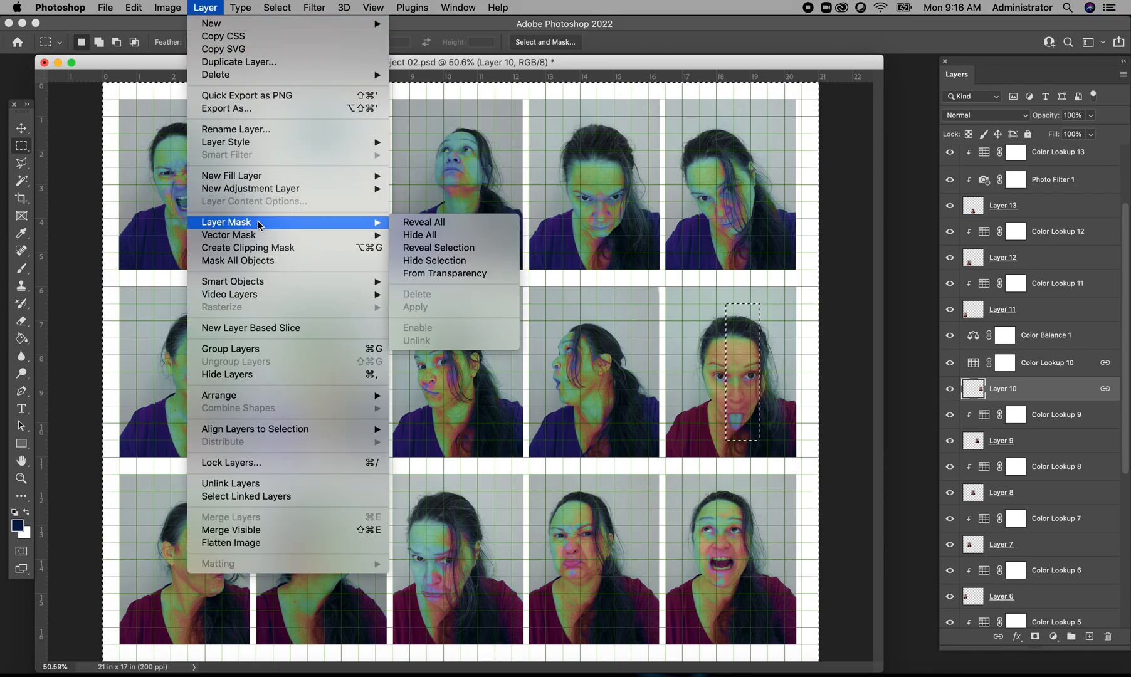
click(431, 261)
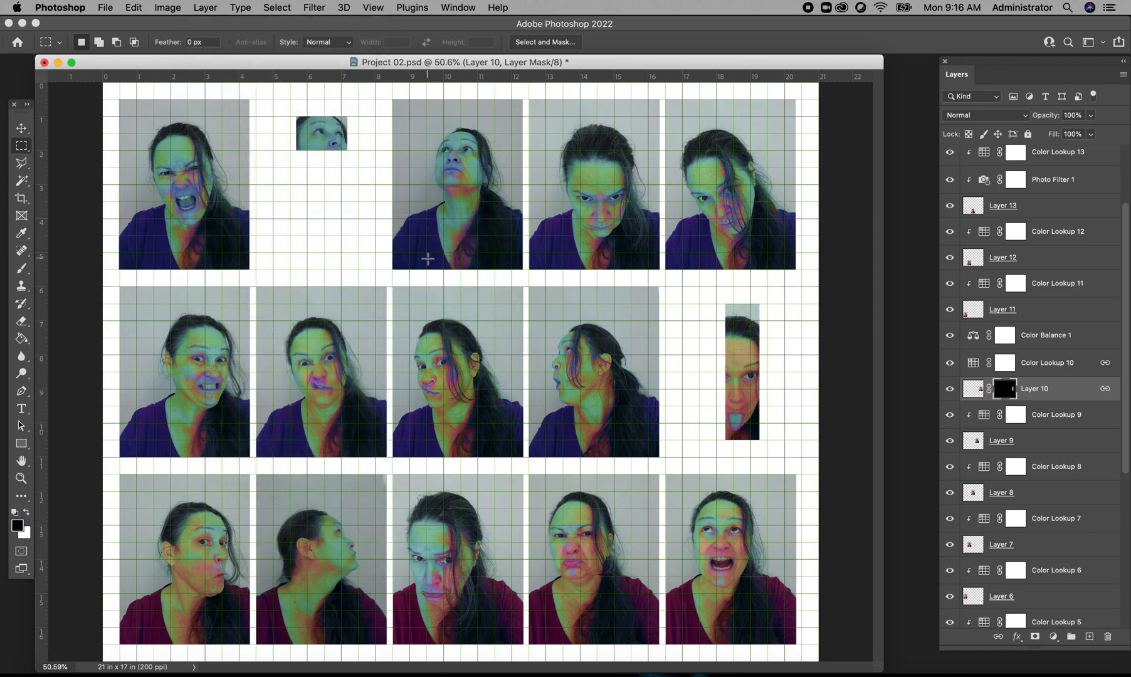
Step: Clip Color Lookup 10 and Color Balance 1 back onto Layer 10 with clipping masks
right_click(1054, 365)
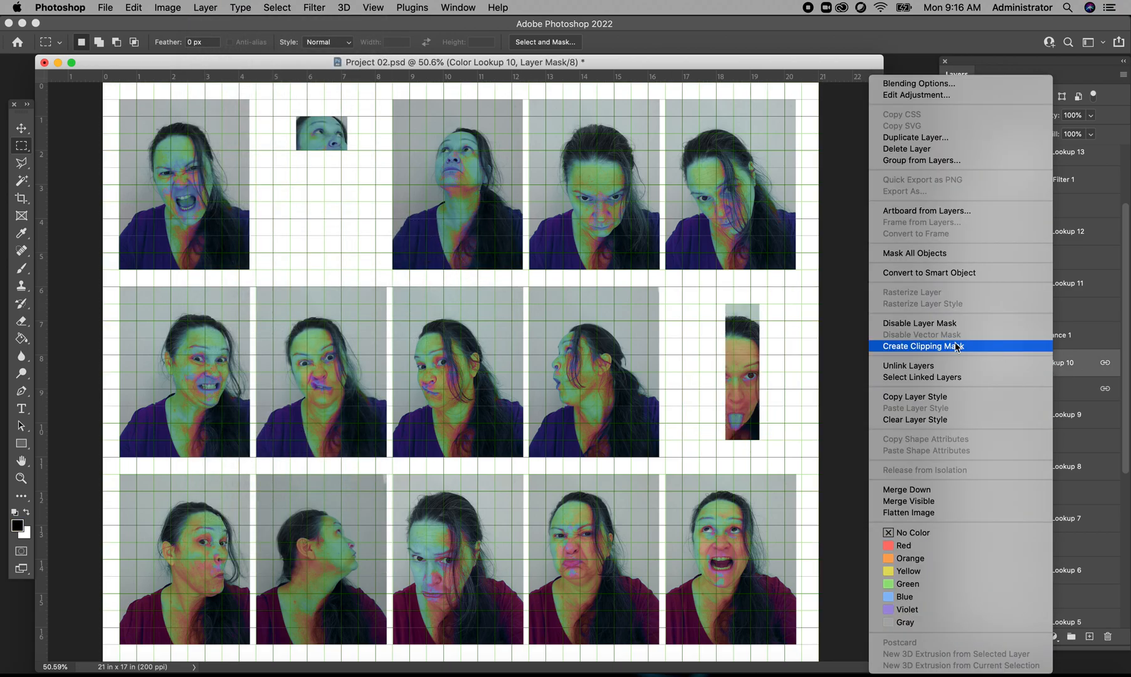
click(958, 349)
right_click(1058, 340)
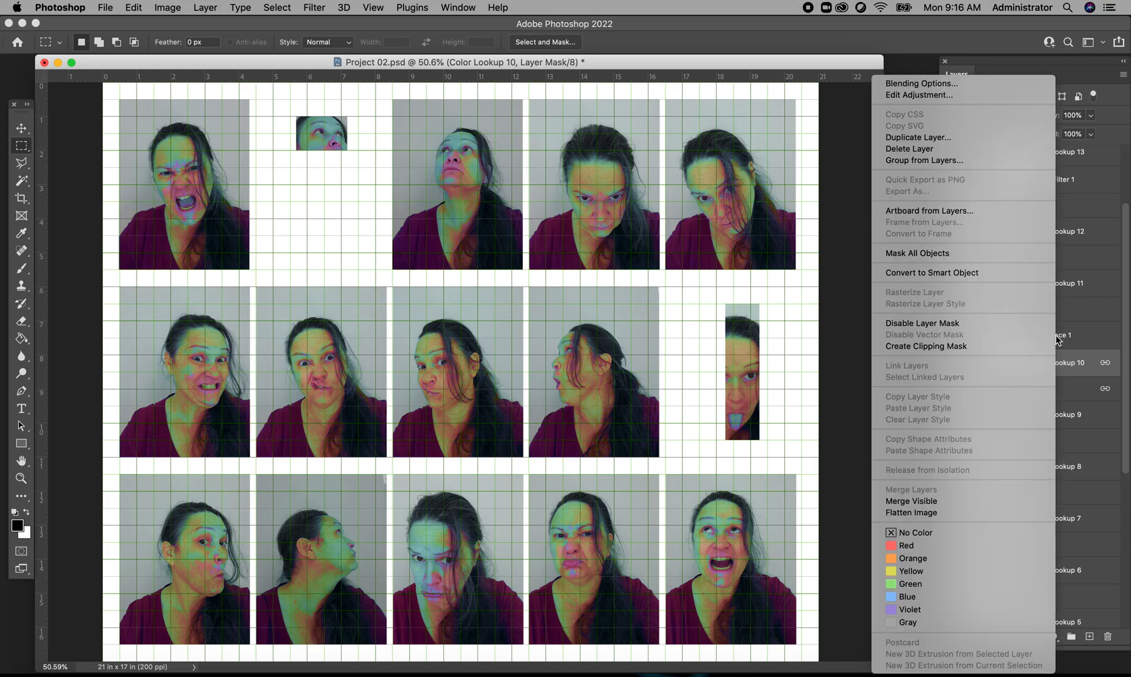
click(942, 348)
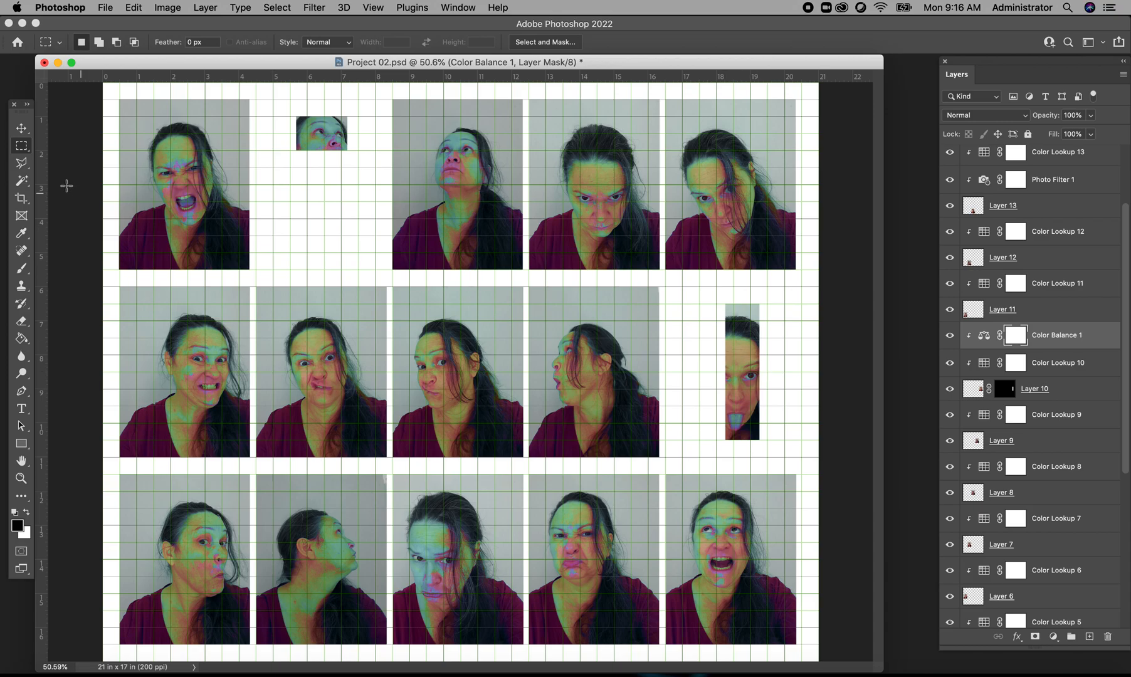
Step: Move the masked tongue-out face strip onto the face of the first portrait in the top row
click(21, 128)
drag(748, 389, 201, 190)
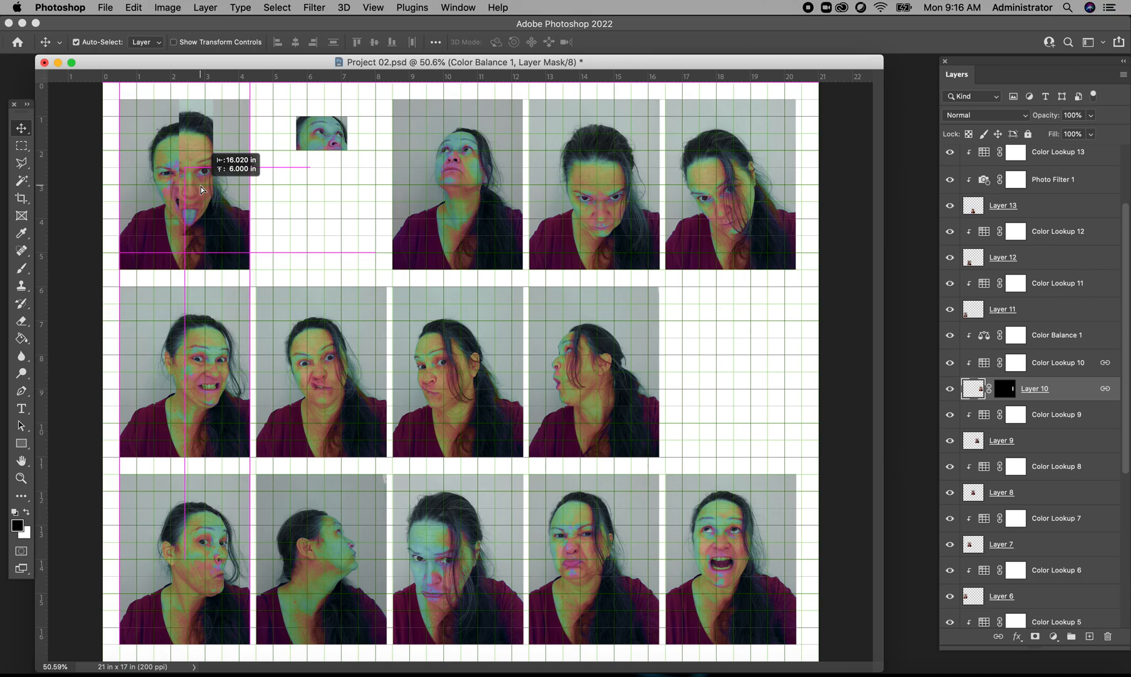
drag(201, 186, 196, 191)
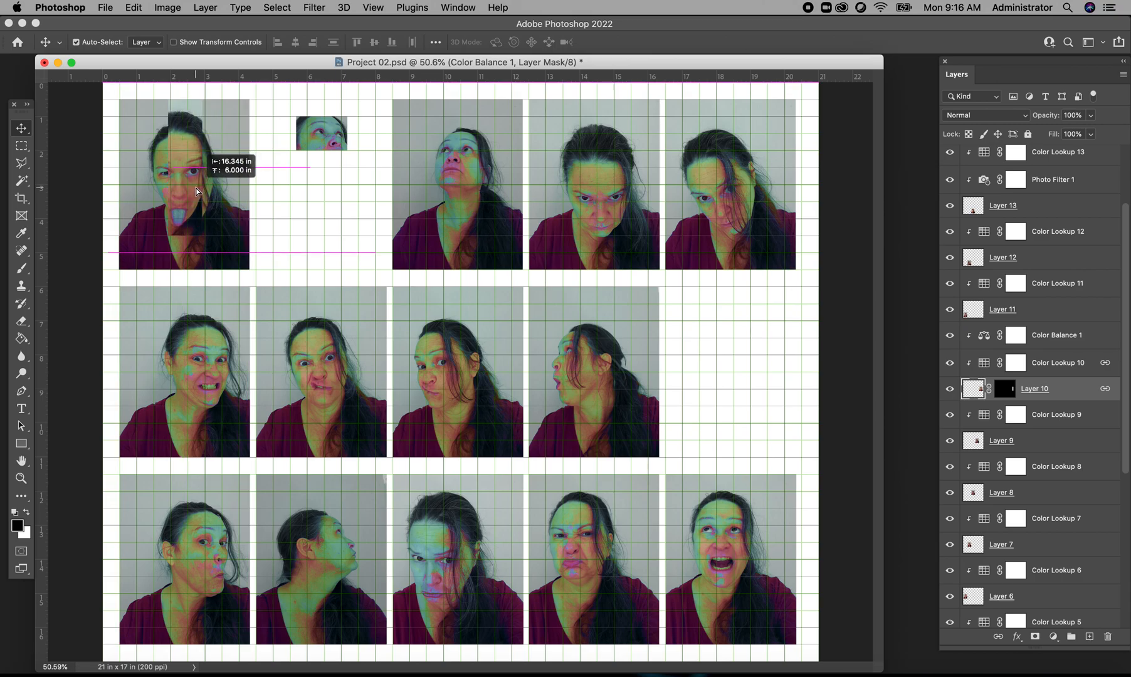
mouse_move(197, 191)
mouse_down()
mouse_move(212, 180)
mouse_move(197, 184)
mouse_up()
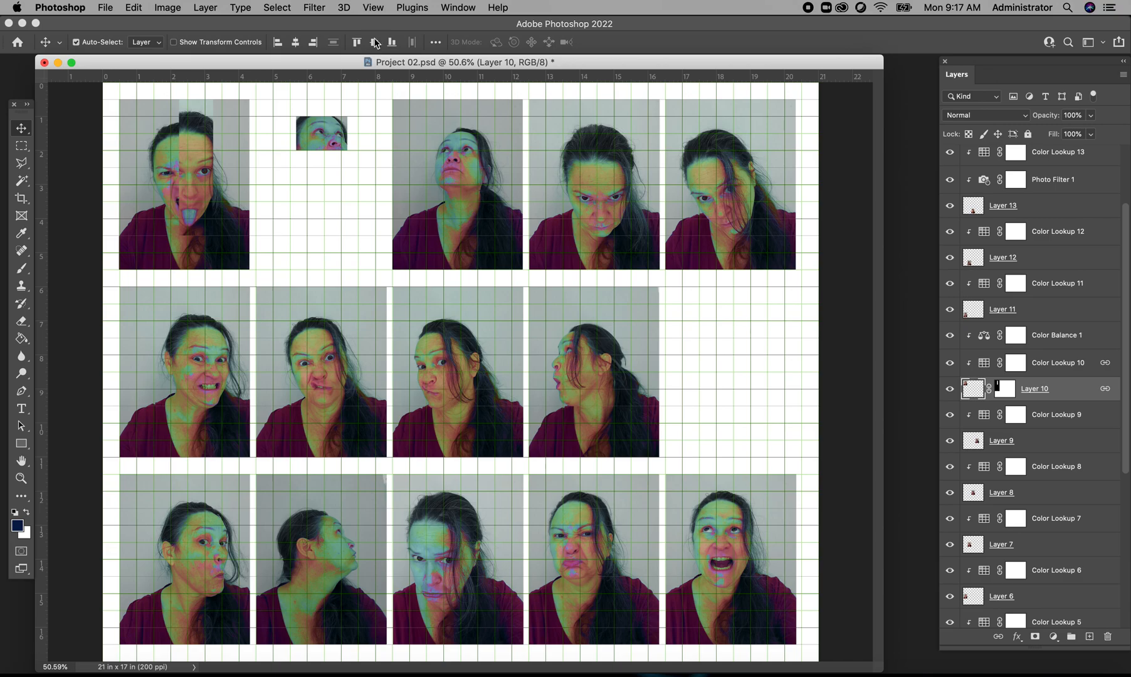
Step: Turn off snapping and fine-tune the strip's position so its facial features line up with the first portrait's face
click(374, 7)
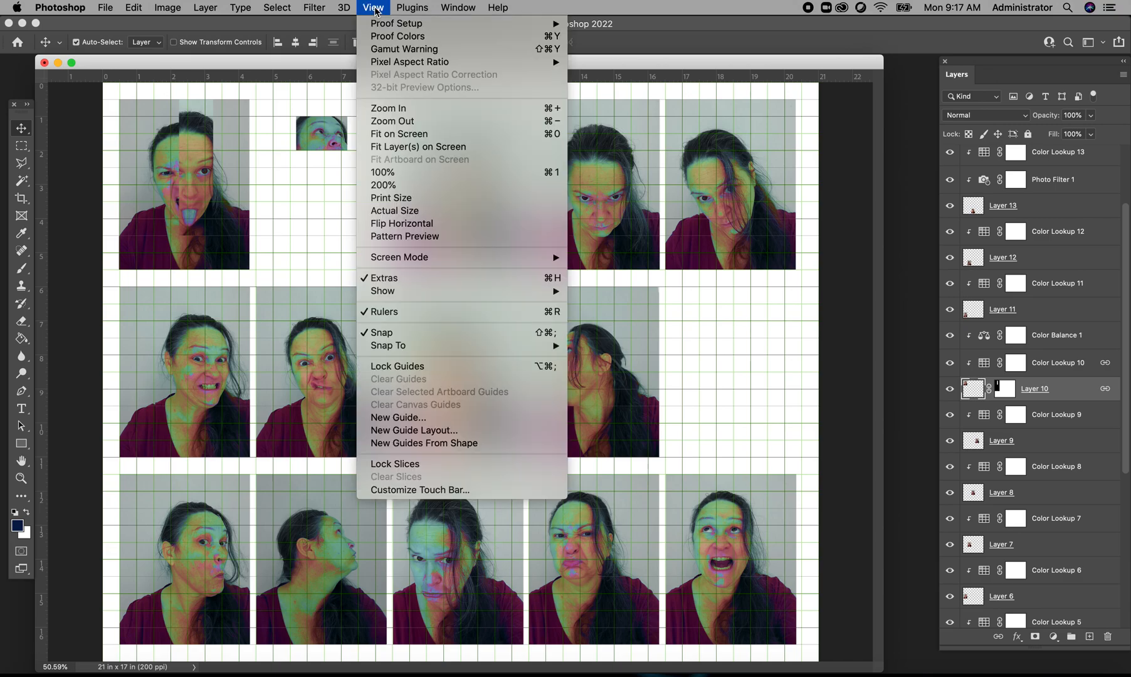
click(367, 339)
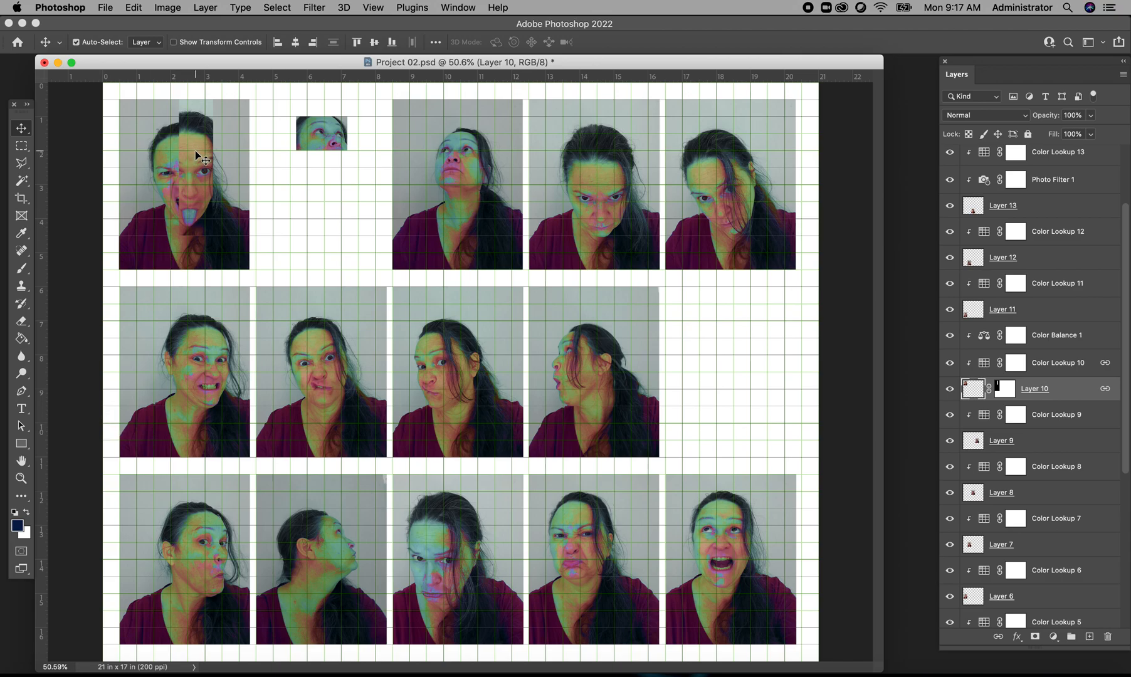
drag(194, 155, 192, 153)
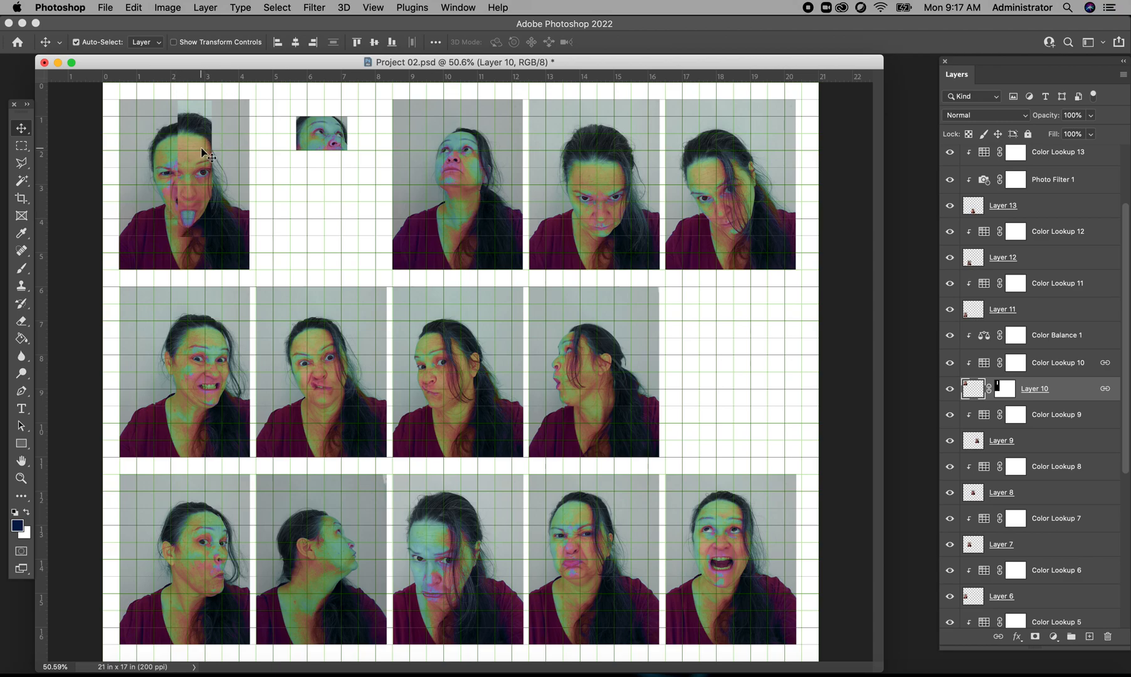
drag(195, 155, 190, 155)
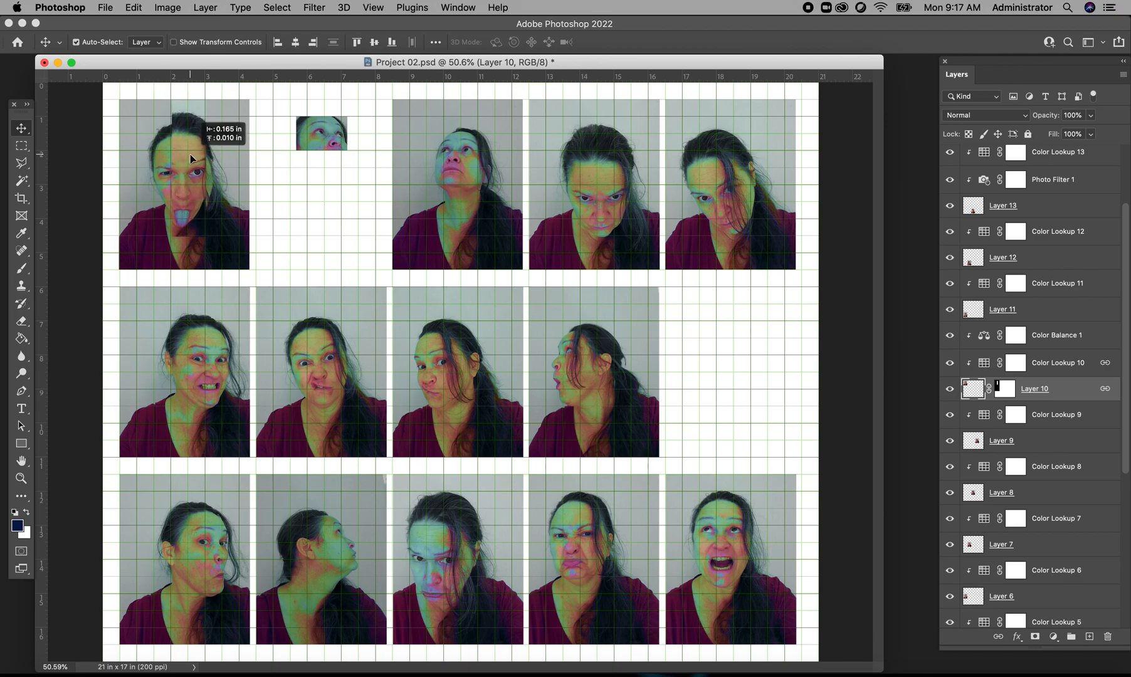
drag(190, 155, 190, 159)
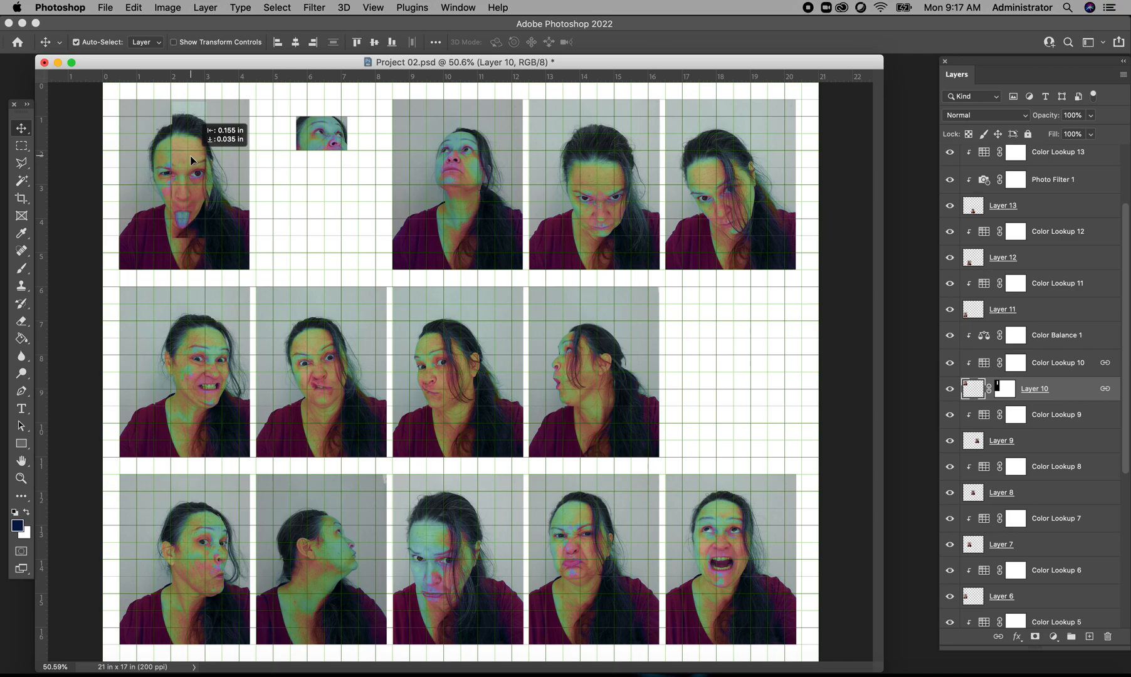
drag(191, 160, 191, 160)
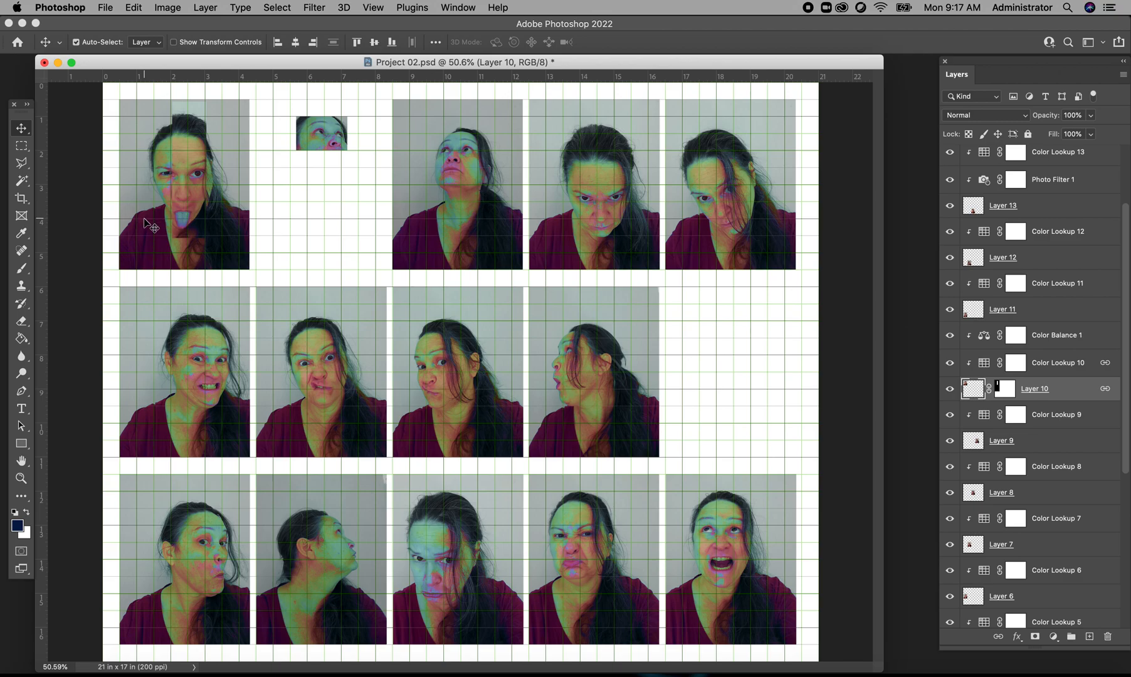
Step: Hide the strip's lower end by painting black on Layer 10's mask within a selection about 2 by 0.5 inches, and deselect
click(21, 145)
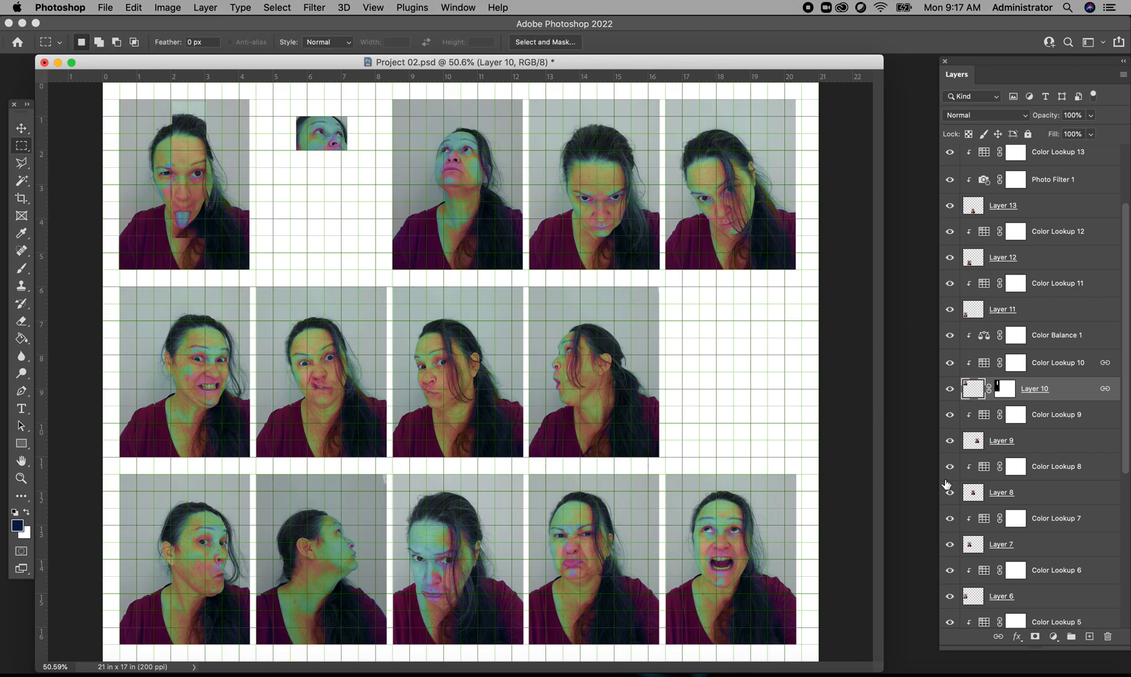
click(1008, 389)
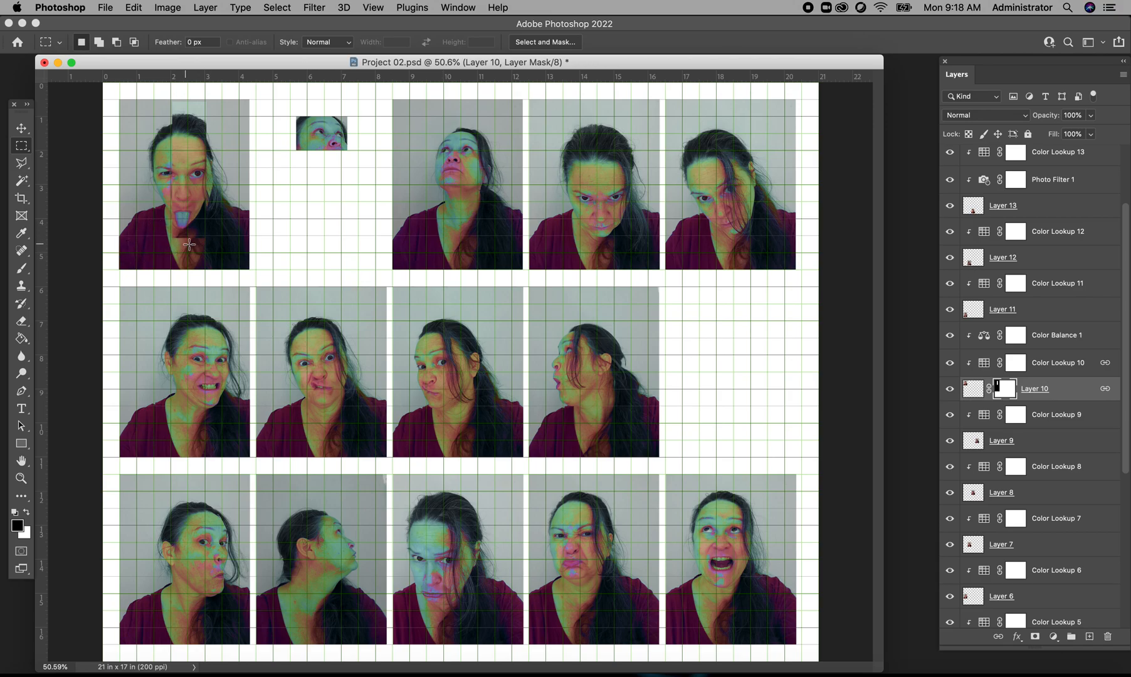
drag(222, 248, 157, 232)
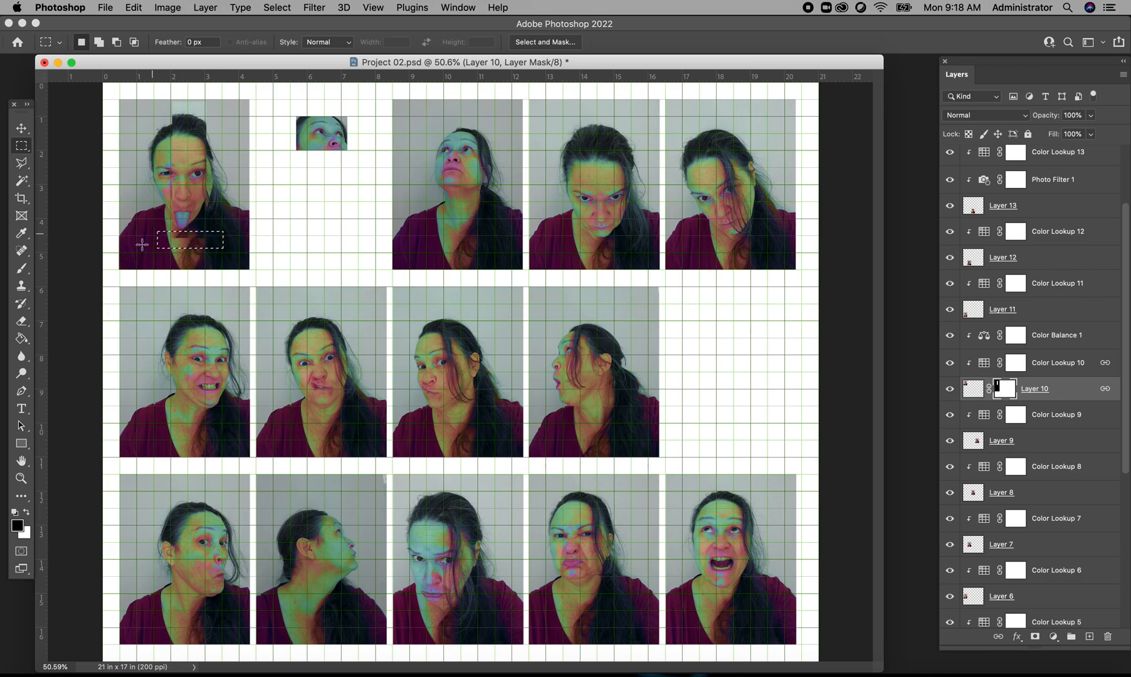
click(21, 269)
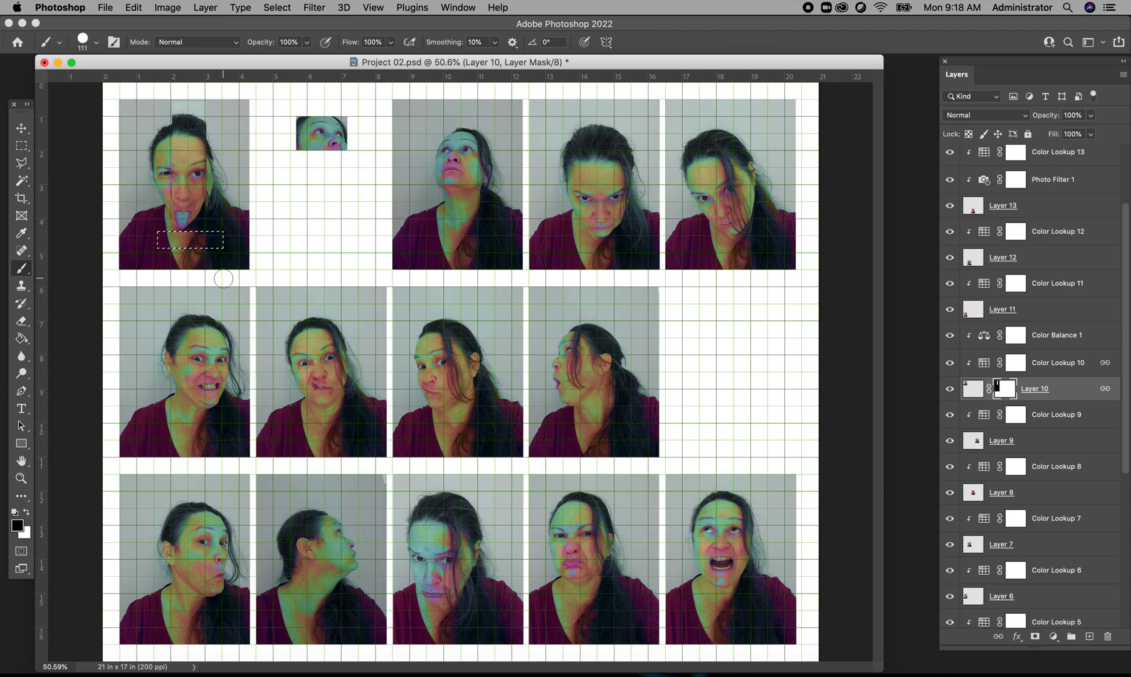
click(25, 148)
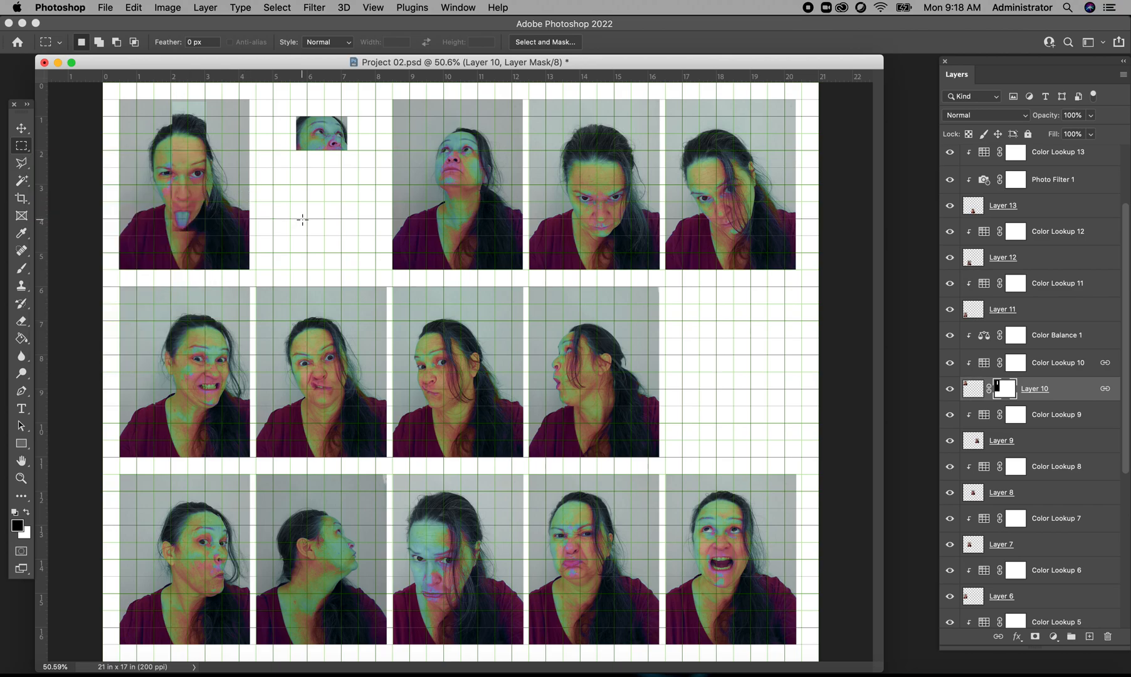
Step: Locate Layer 4 from the fourth portrait in the top row and release the clipping mask of Color Lookup 4
click(21, 128)
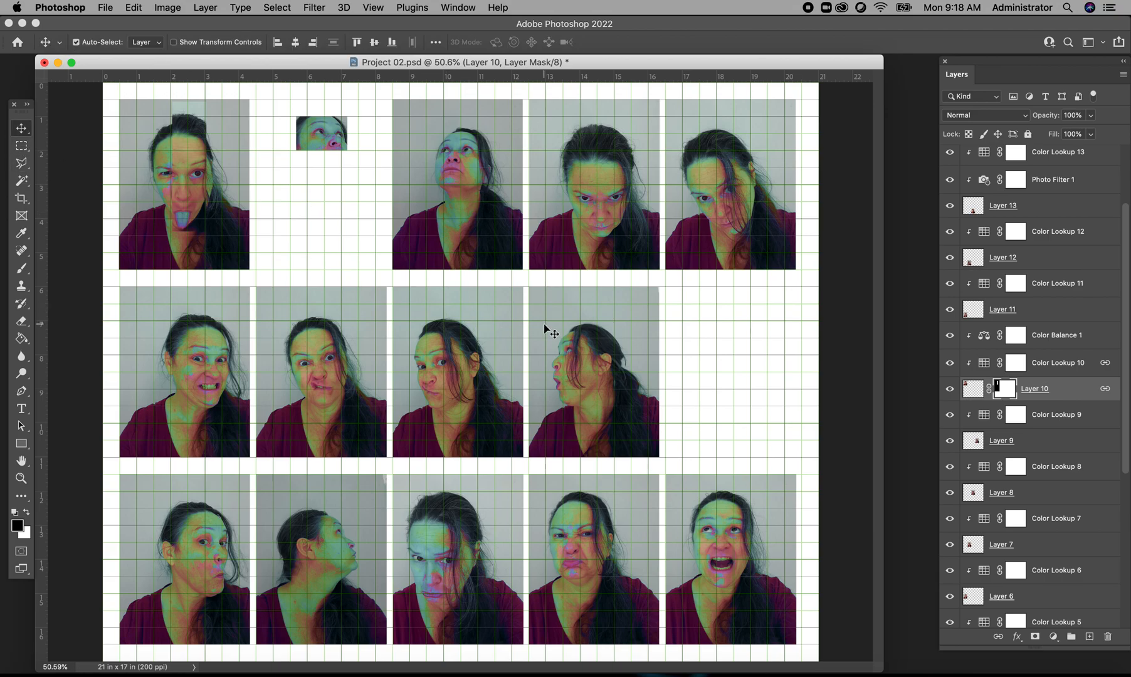
click(22, 145)
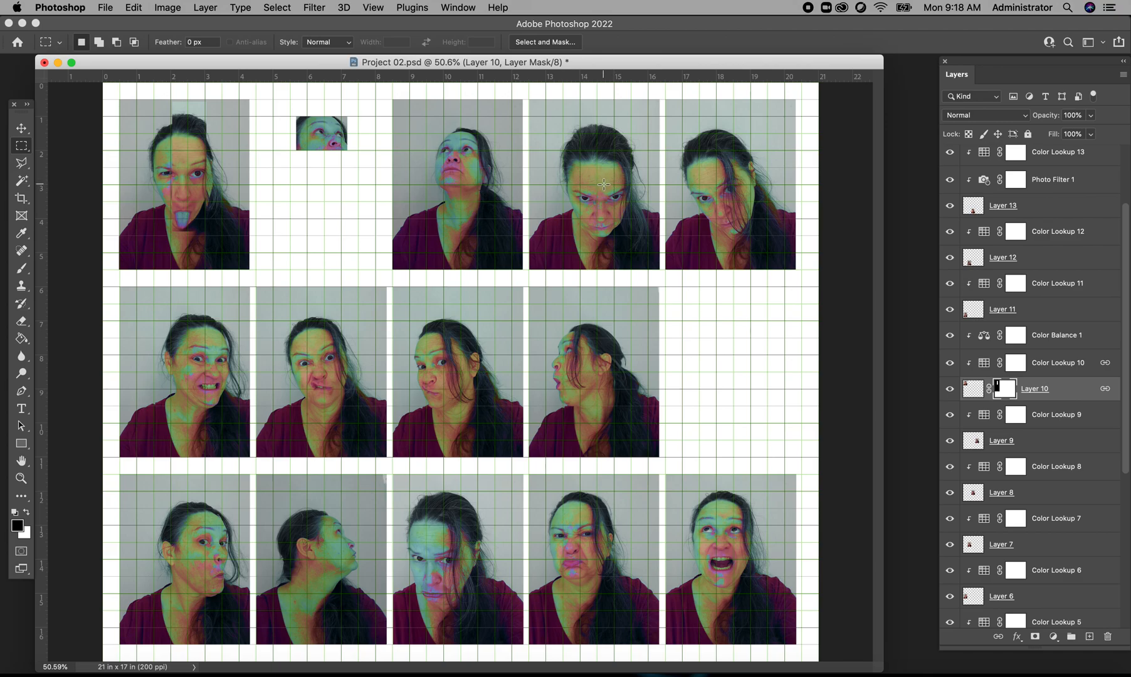
click(21, 128)
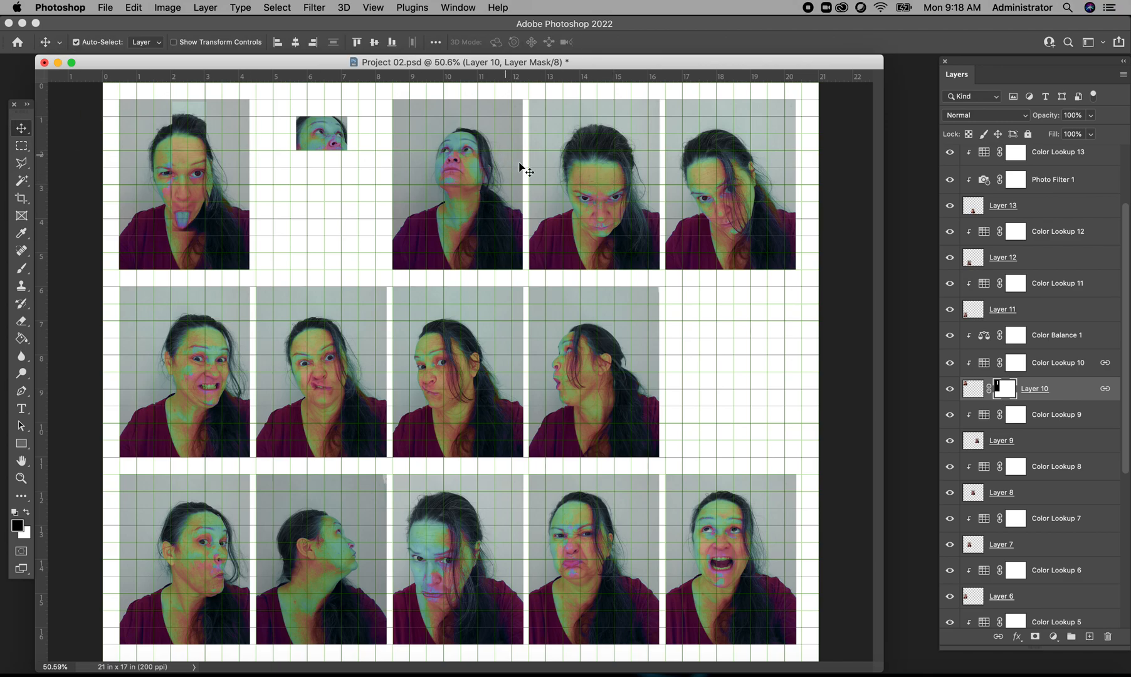
right_click(573, 172)
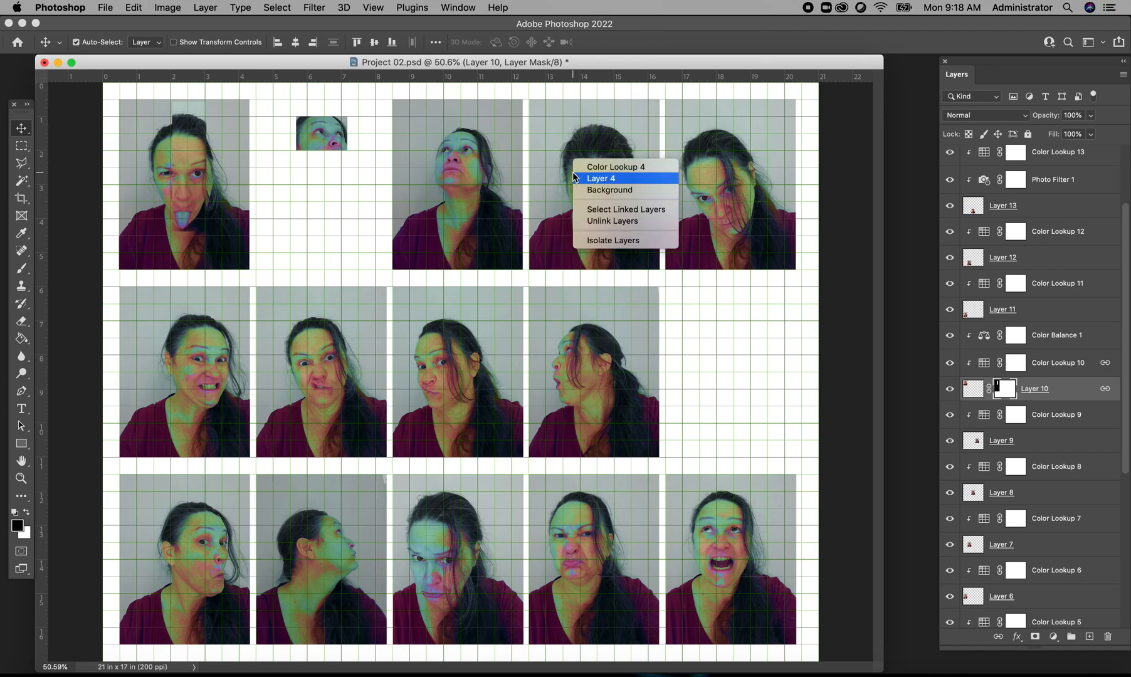
click(610, 181)
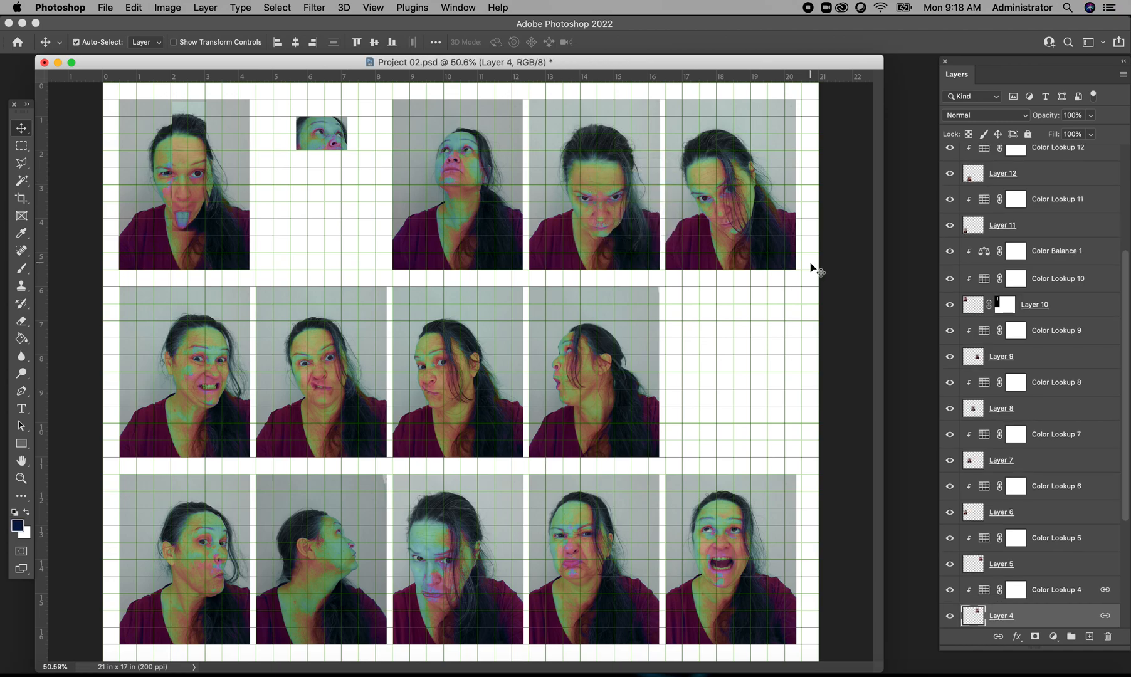
drag(1126, 344, 1127, 468)
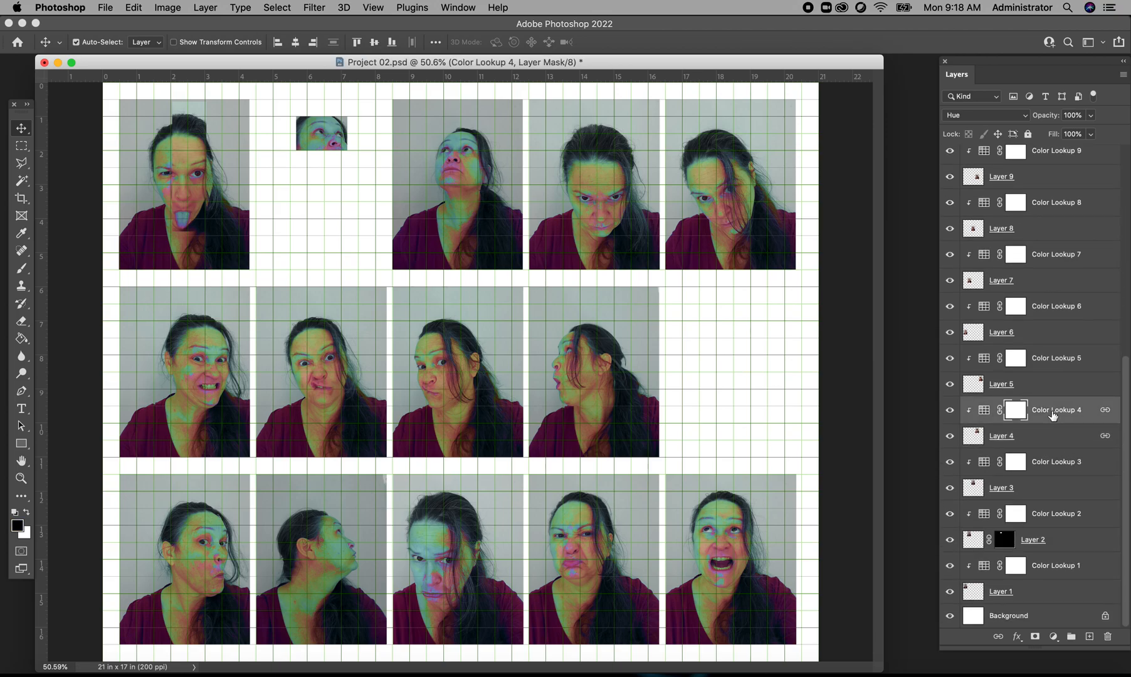
right_click(1053, 414)
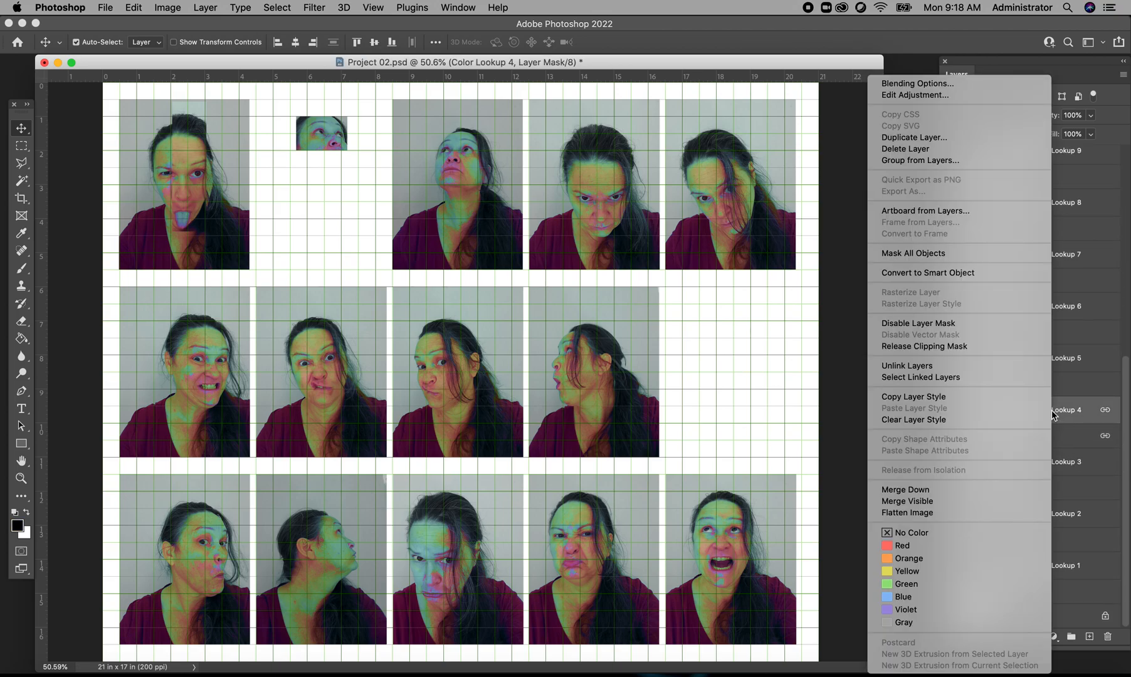
click(918, 346)
Step: On Layer 4, select a rectangle about 1 by 0.7 inches around the portrait's right-hand eye and invert the selection
click(1023, 436)
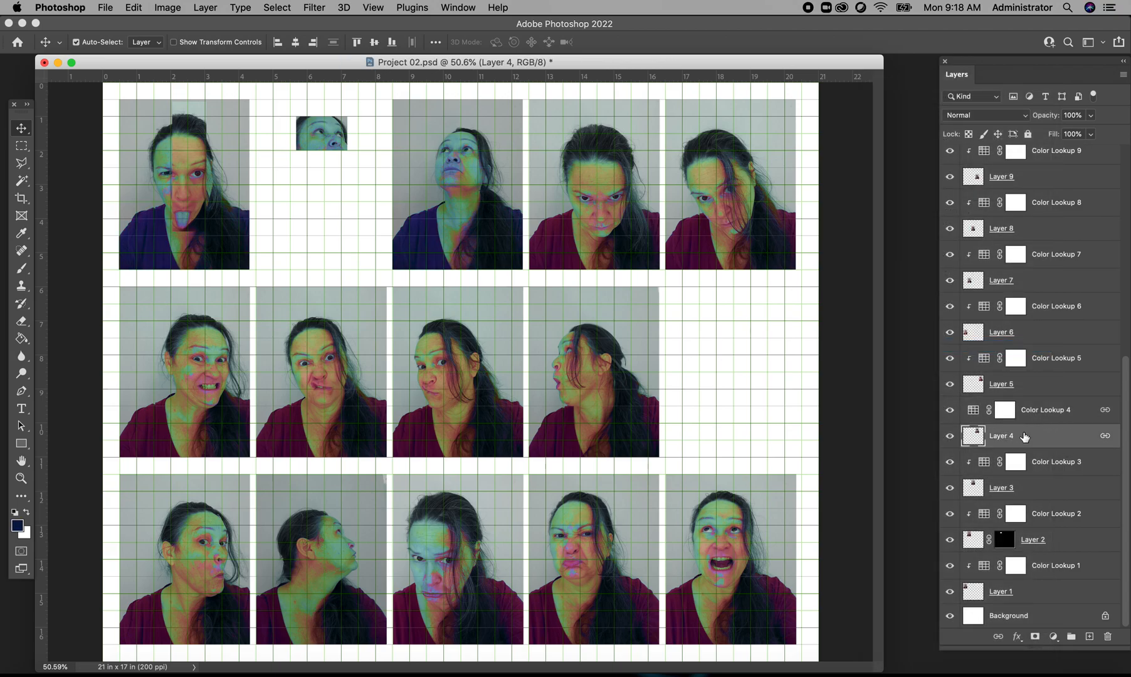
click(21, 146)
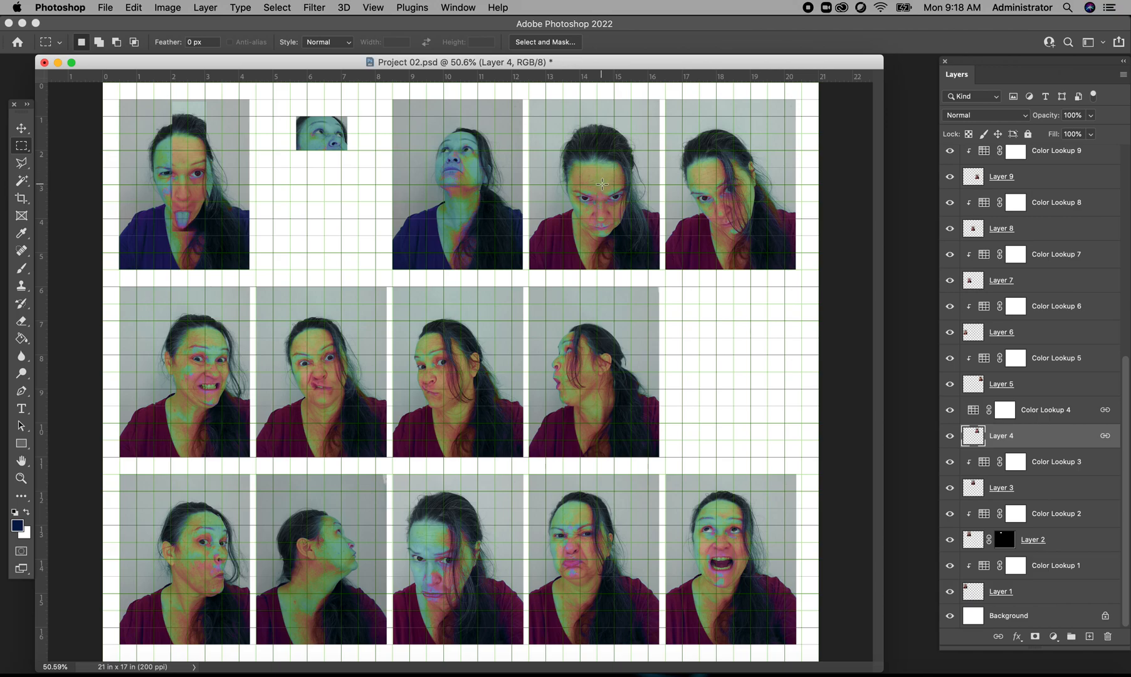
drag(602, 186, 630, 207)
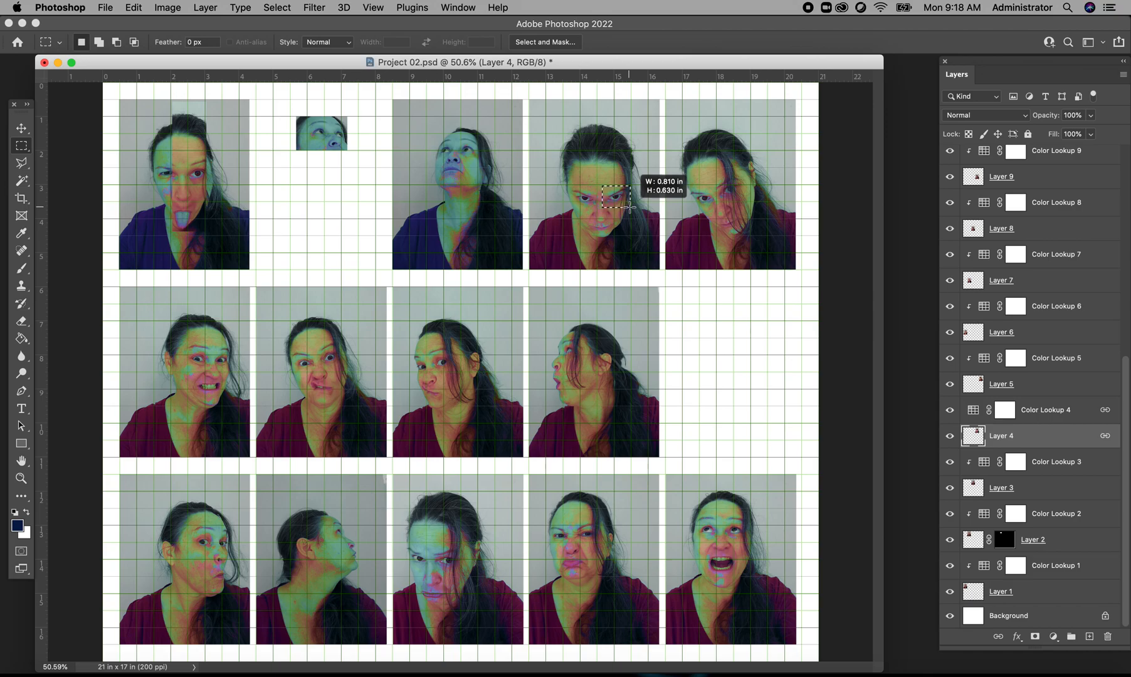
mouse_move(630, 207)
mouse_down()
mouse_move(621, 192)
mouse_move(631, 207)
mouse_up()
drag(630, 207, 632, 207)
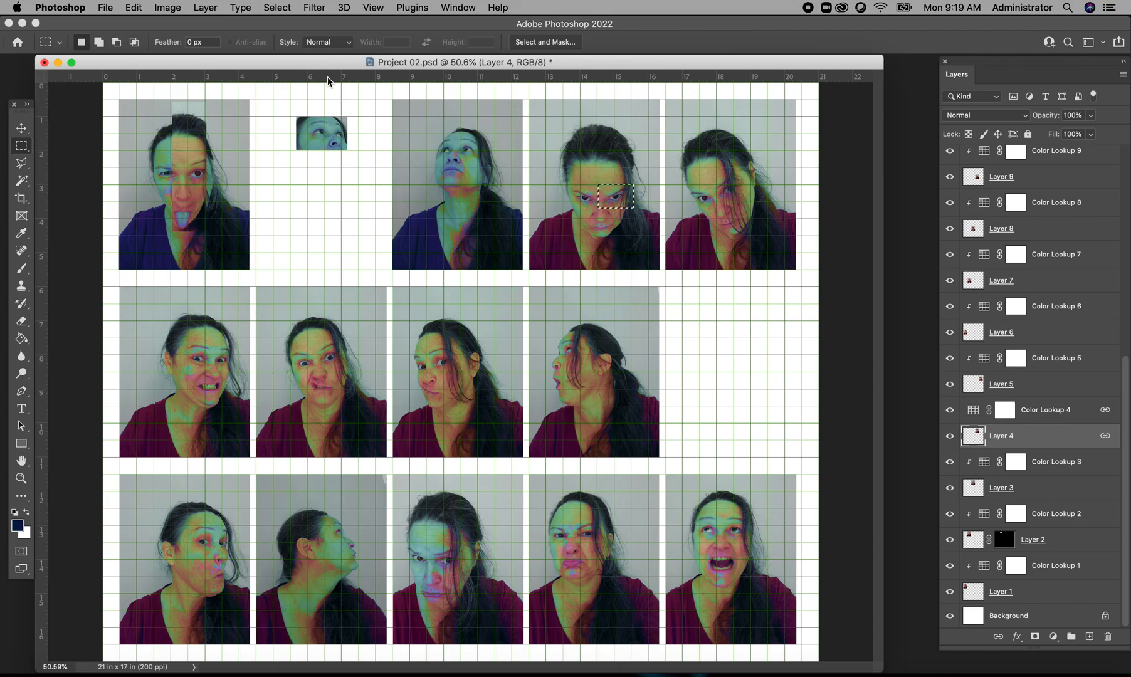
click(277, 7)
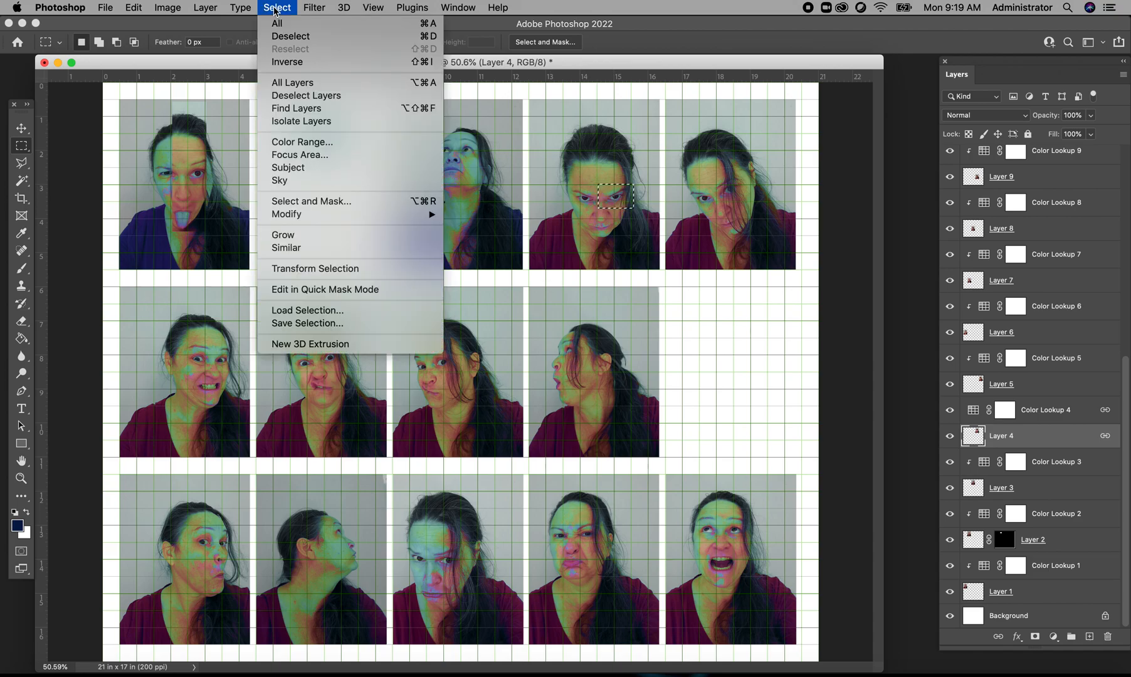
click(286, 63)
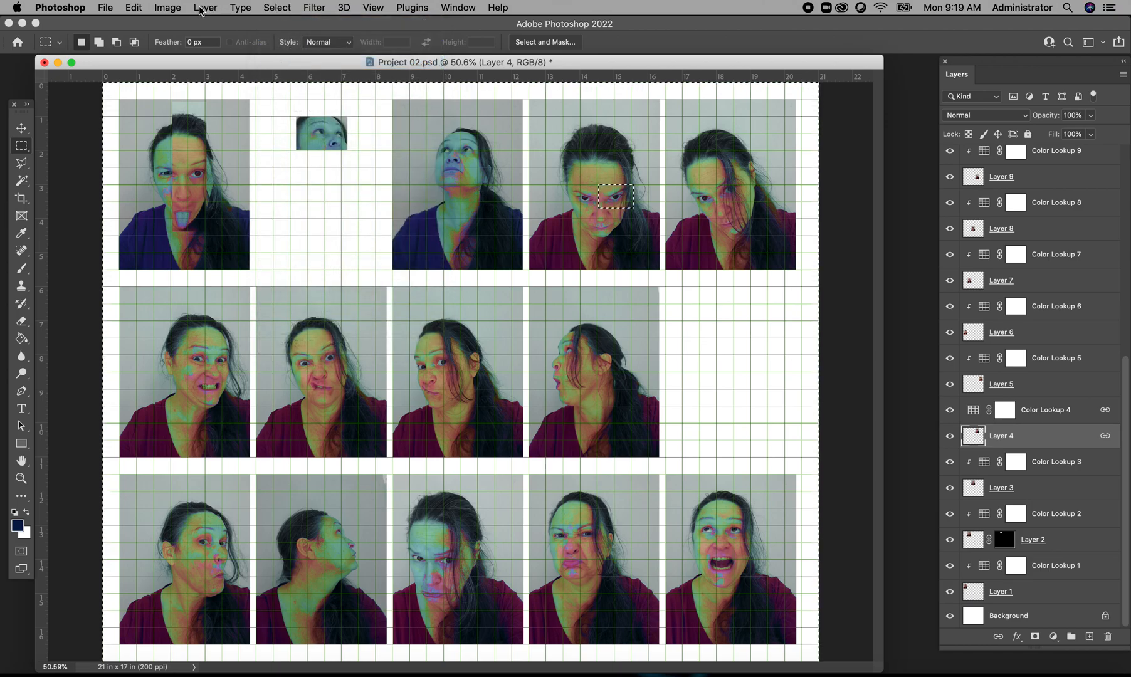
Step: Add a layer mask to Layer 4 that hides the inverted selection, and clip Color Lookup 4 to Layer 4
click(204, 8)
mouse_move(255, 224)
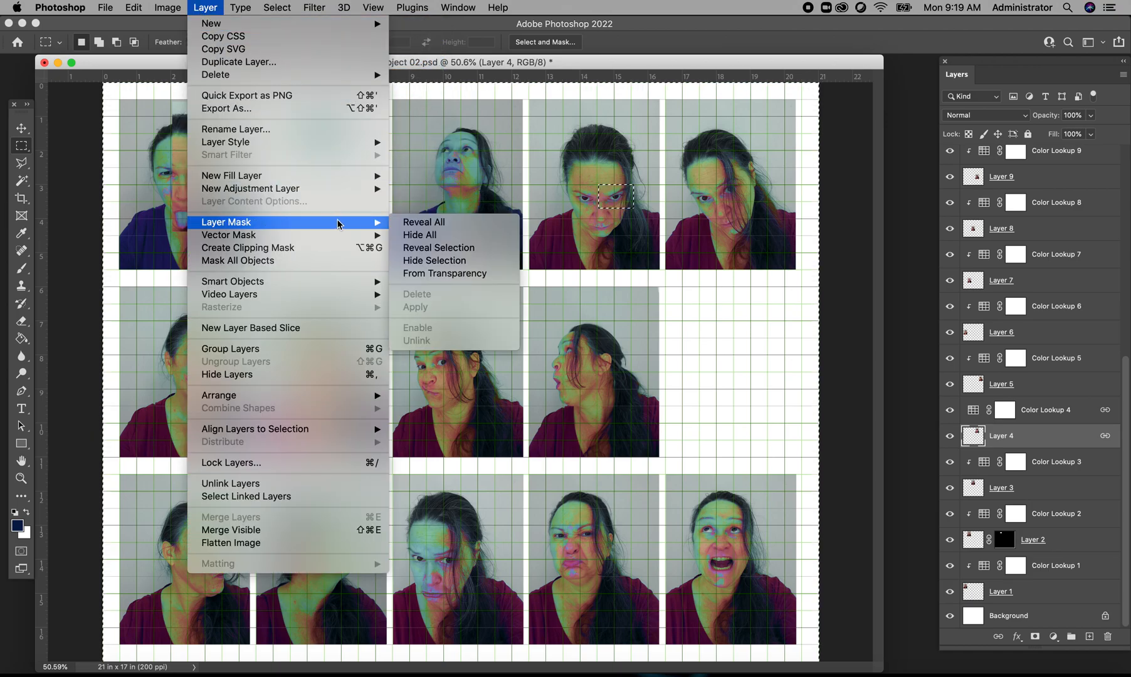
click(438, 261)
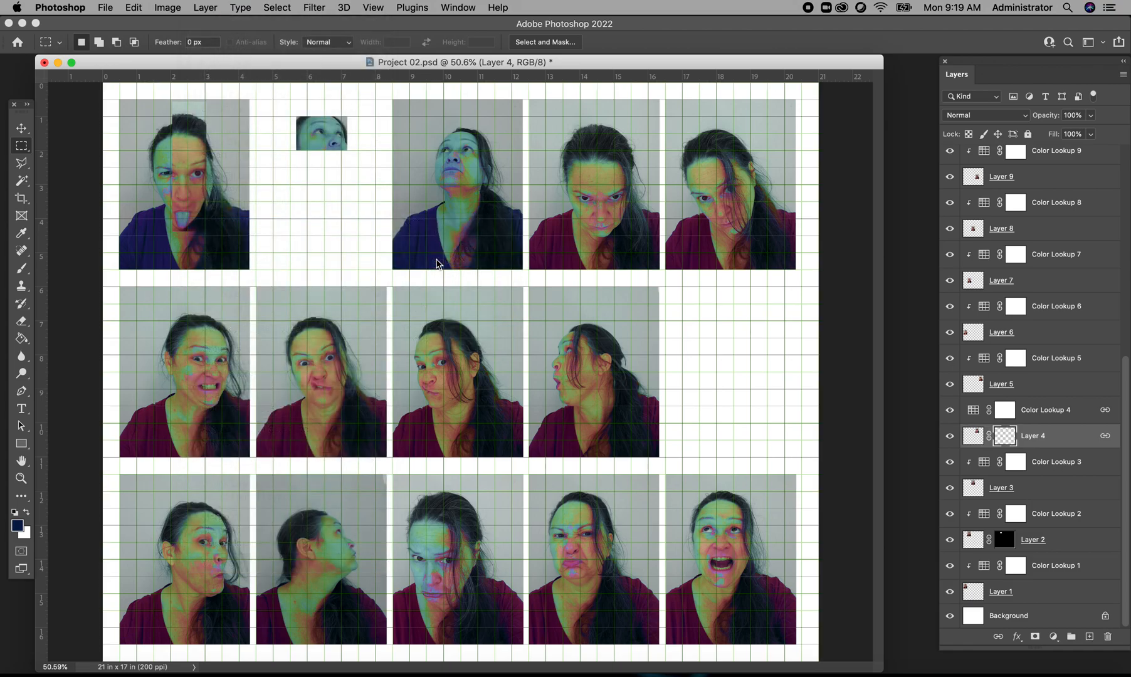
click(1049, 410)
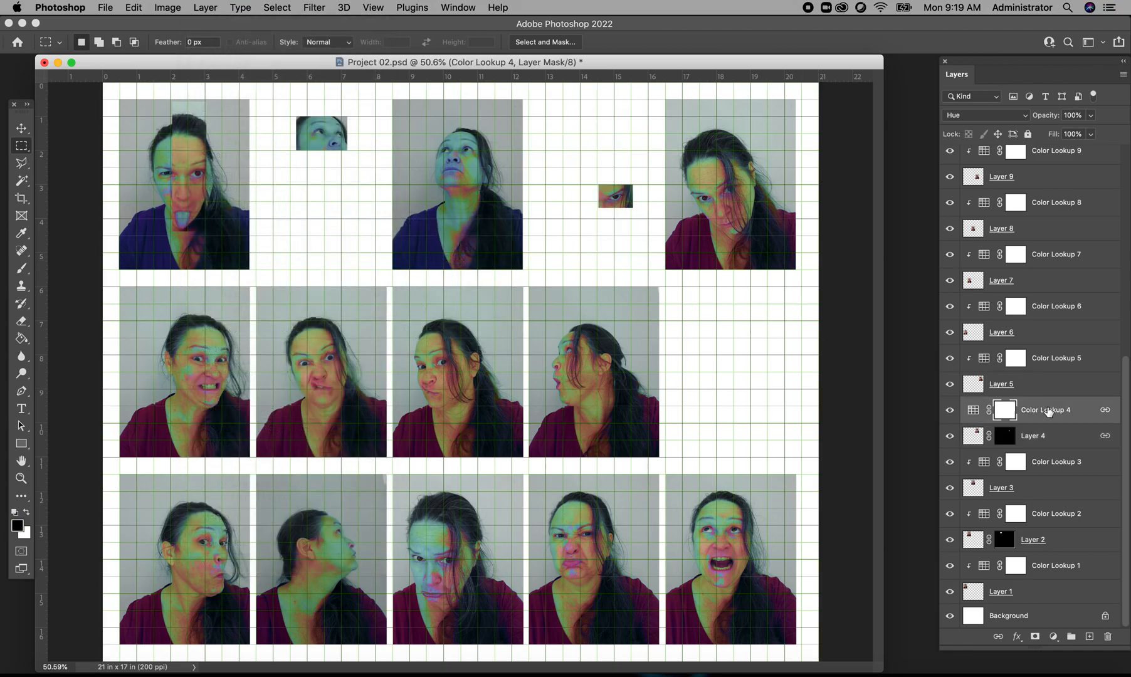
right_click(1050, 410)
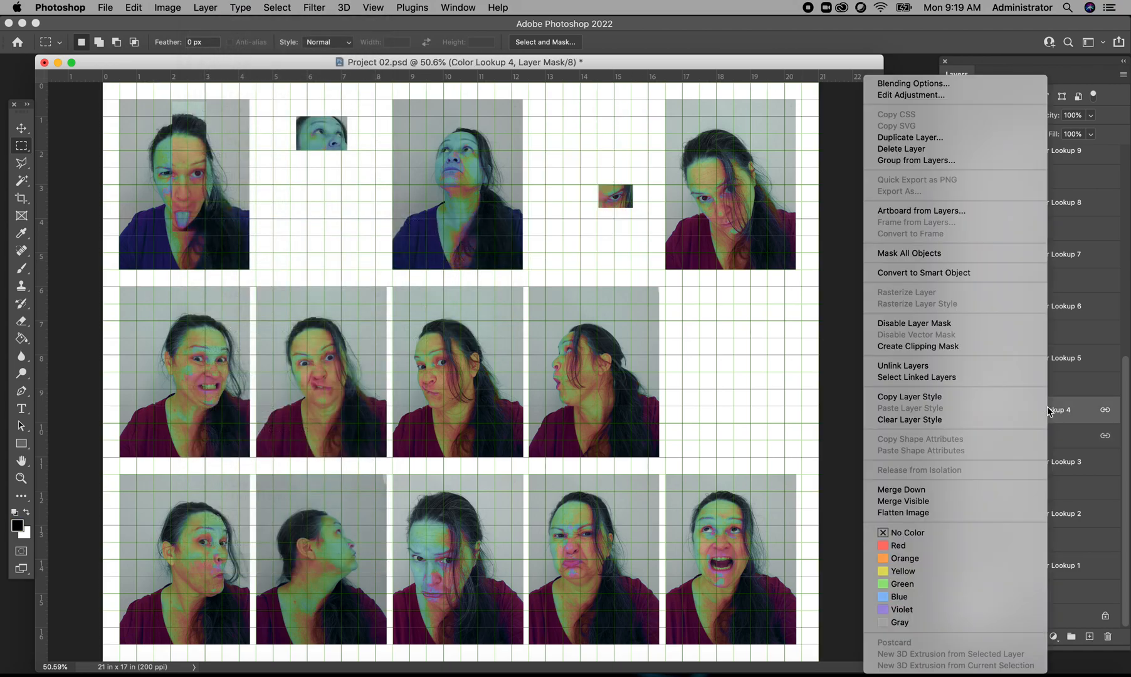
click(956, 346)
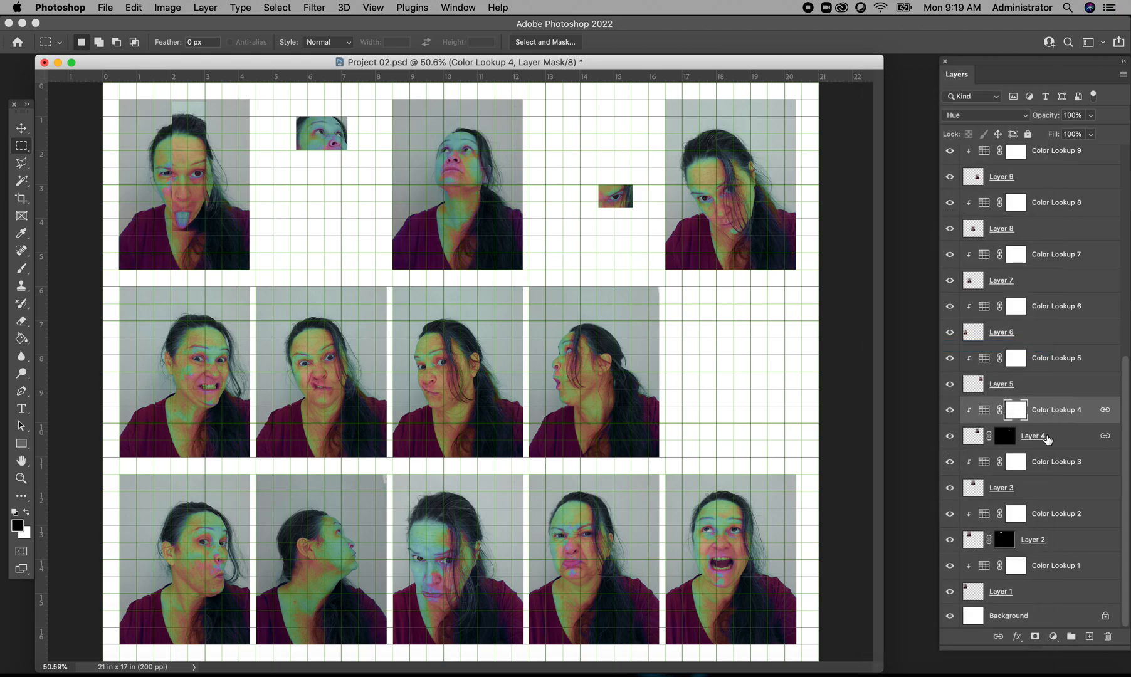
Step: Select Layer 4 together with Color Lookup 4 and move the masked eye piece onto the face in the first top-row portrait
click(1049, 439)
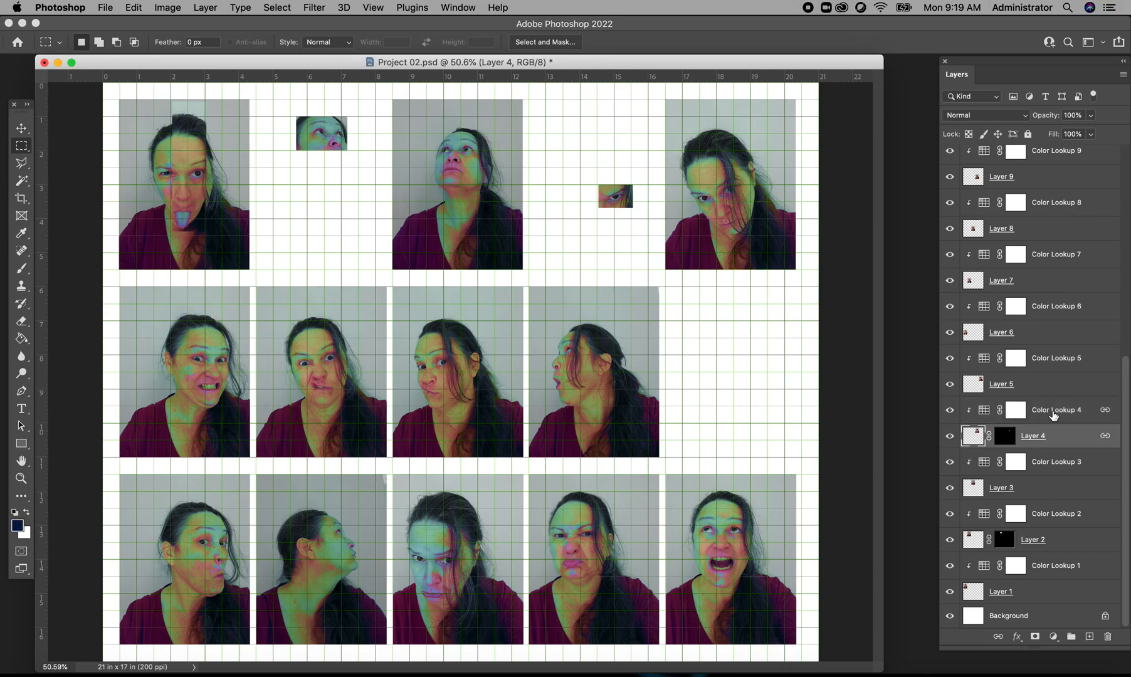
shift+click(1054, 415)
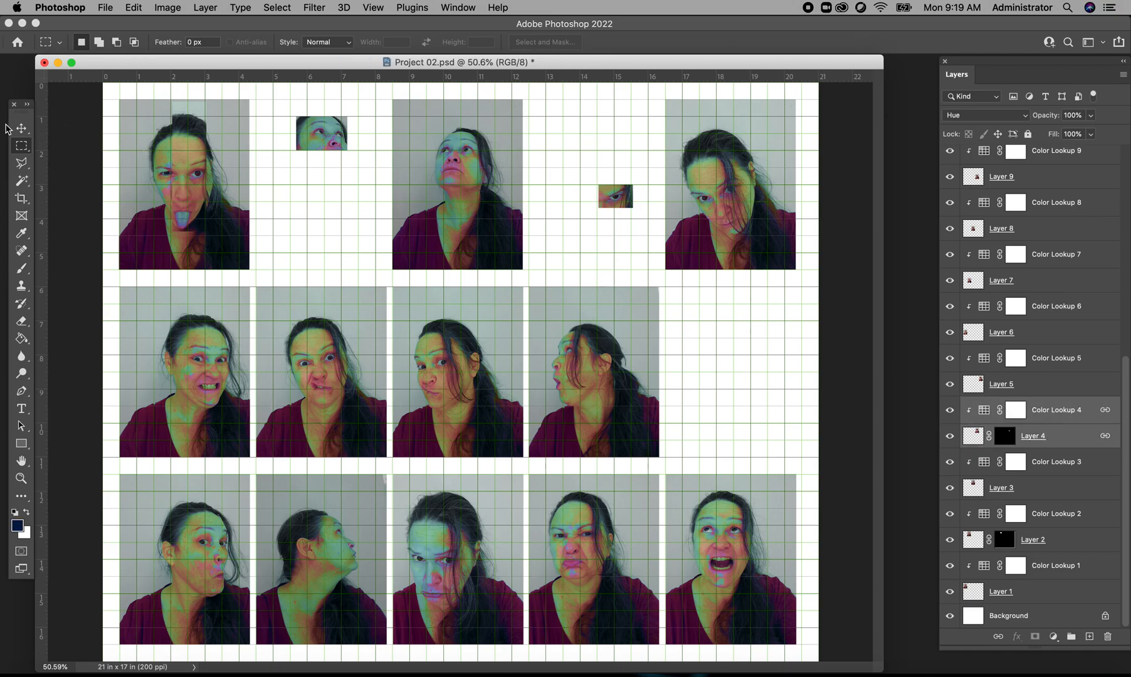
click(21, 128)
drag(611, 201, 239, 189)
drag(1048, 437, 982, 154)
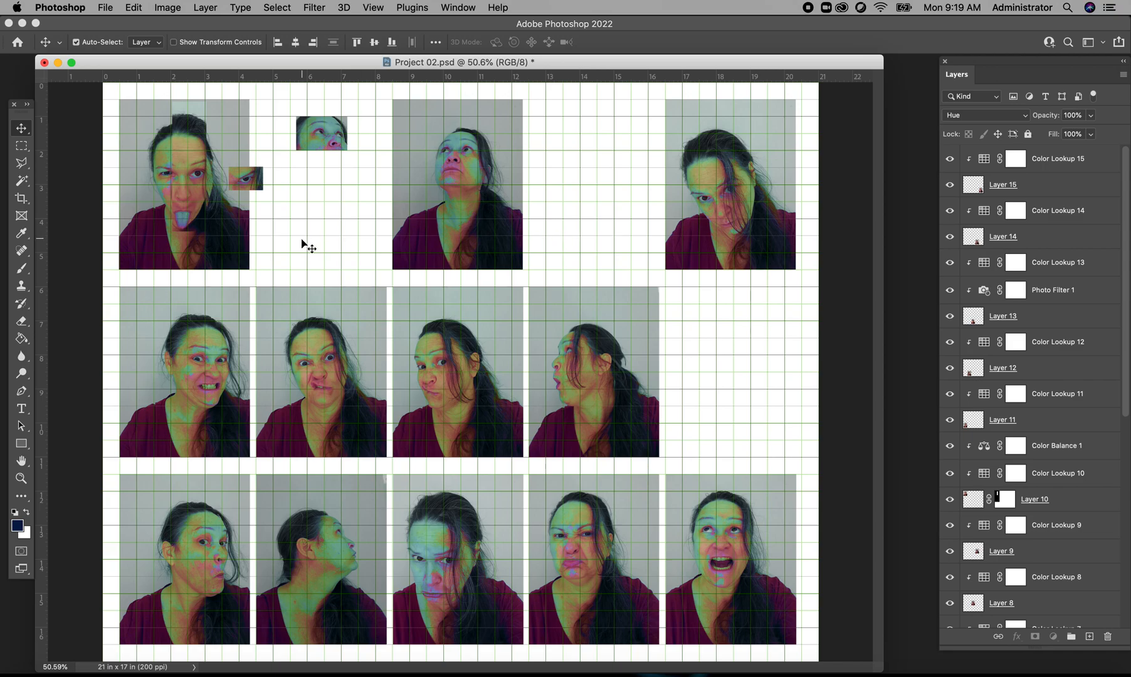
drag(250, 183, 217, 182)
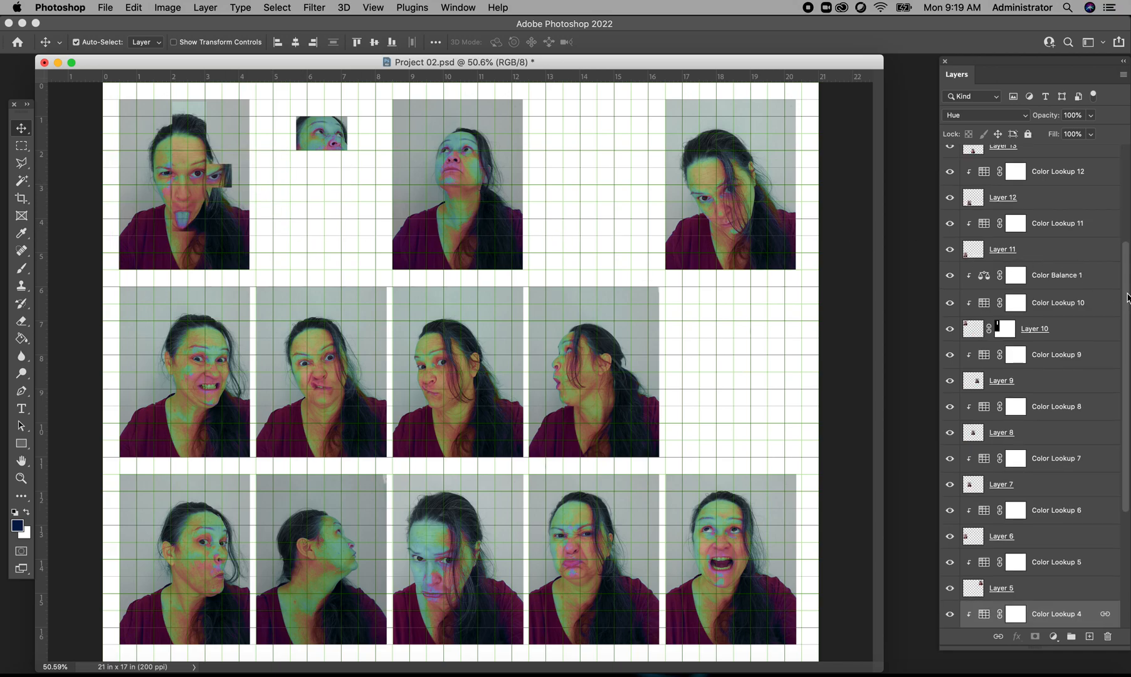
Step: Restack Layer 4 and Color Lookup 4 between Layer 15 and Color Lookup 14, and align the eye piece with the first portrait's right-hand eye
drag(1128, 297, 1123, 428)
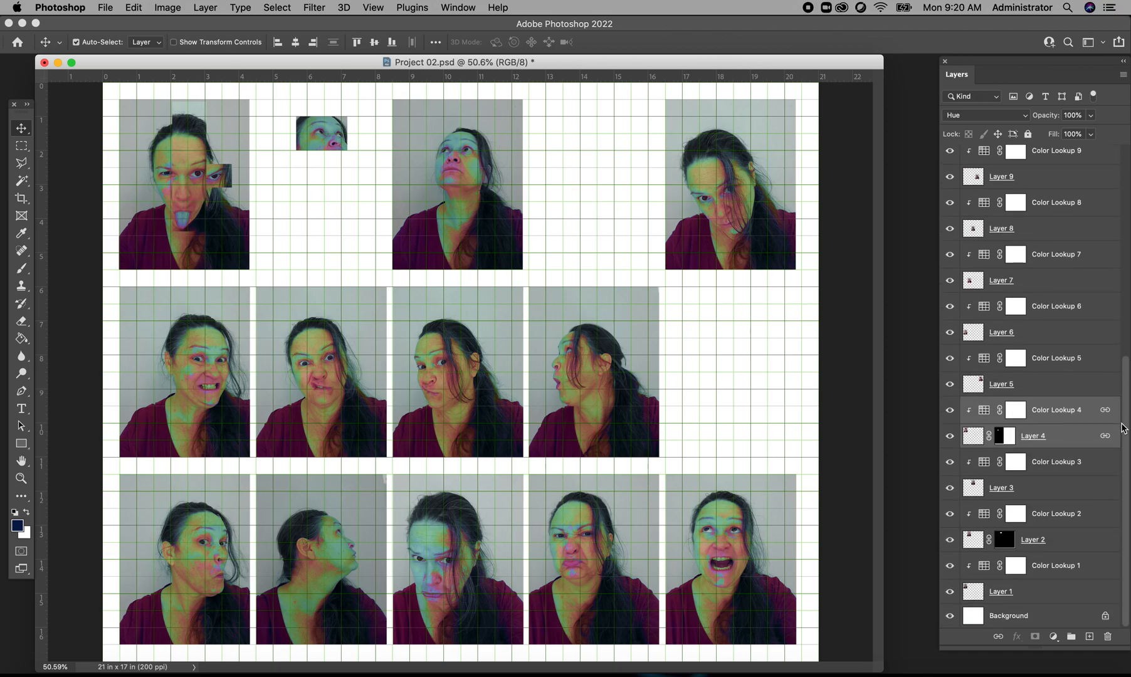
drag(1049, 414, 1033, 196)
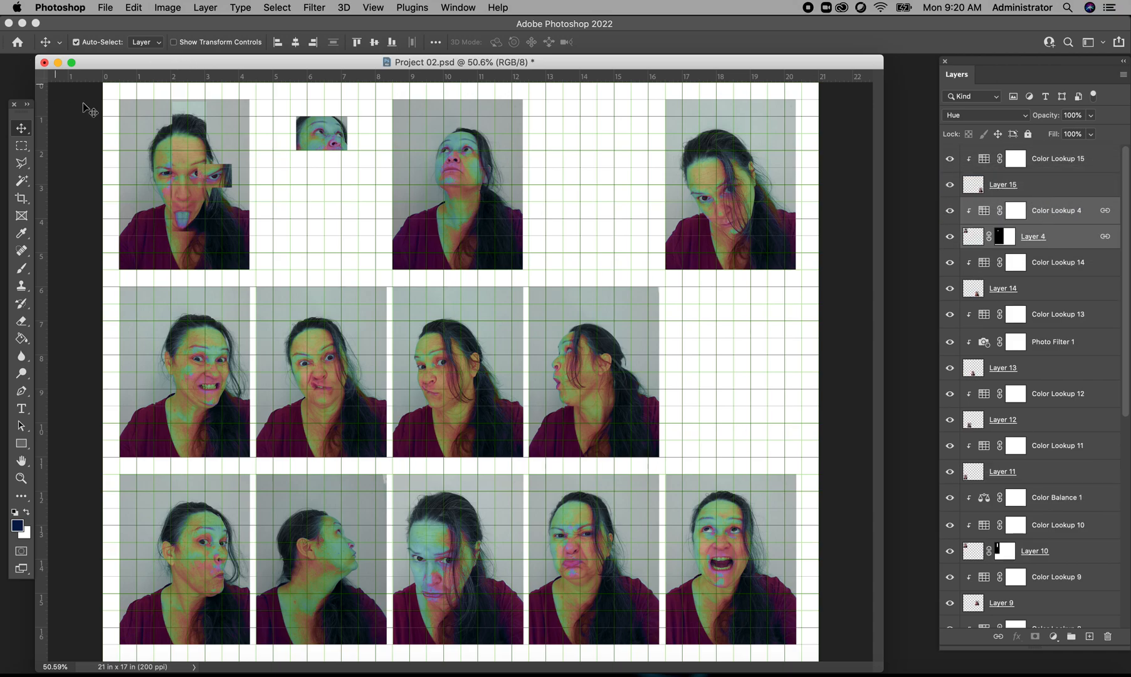
mouse_move(216, 178)
mouse_down()
mouse_move(200, 166)
mouse_move(201, 176)
mouse_up()
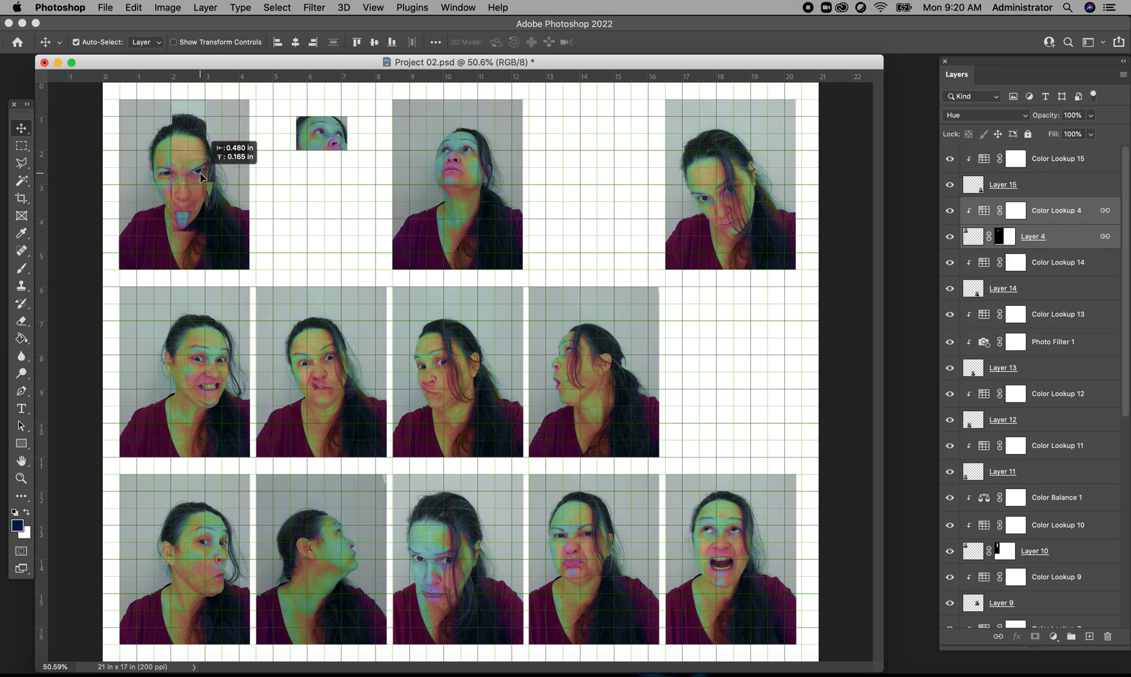
drag(200, 173, 200, 170)
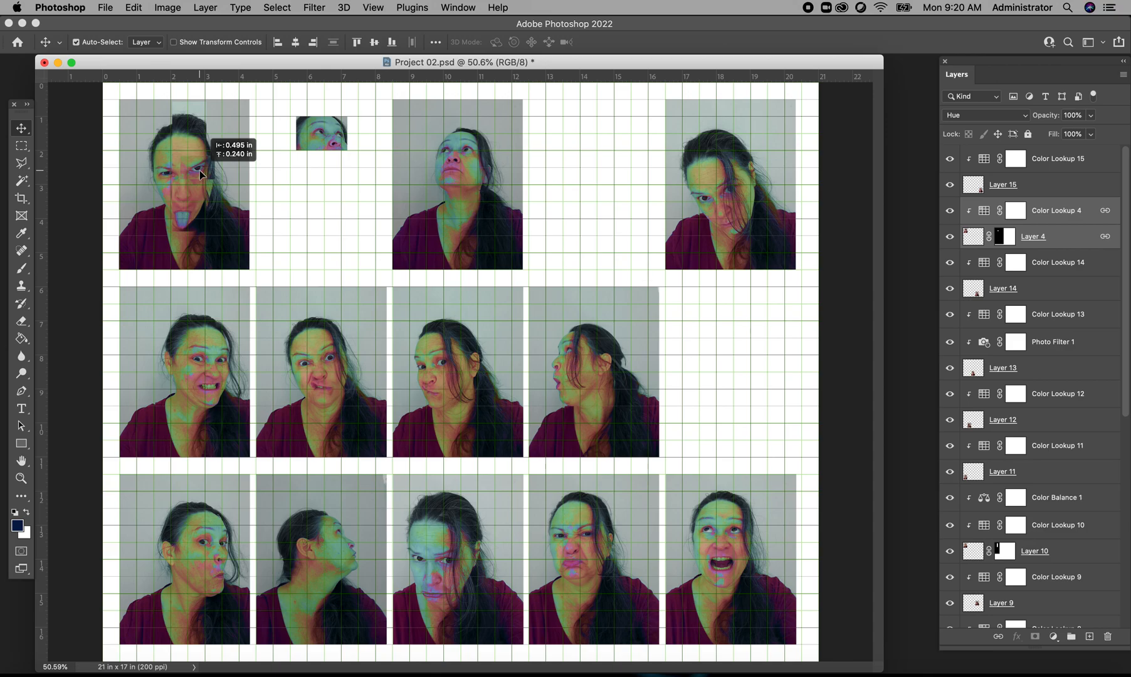
drag(200, 170, 200, 170)
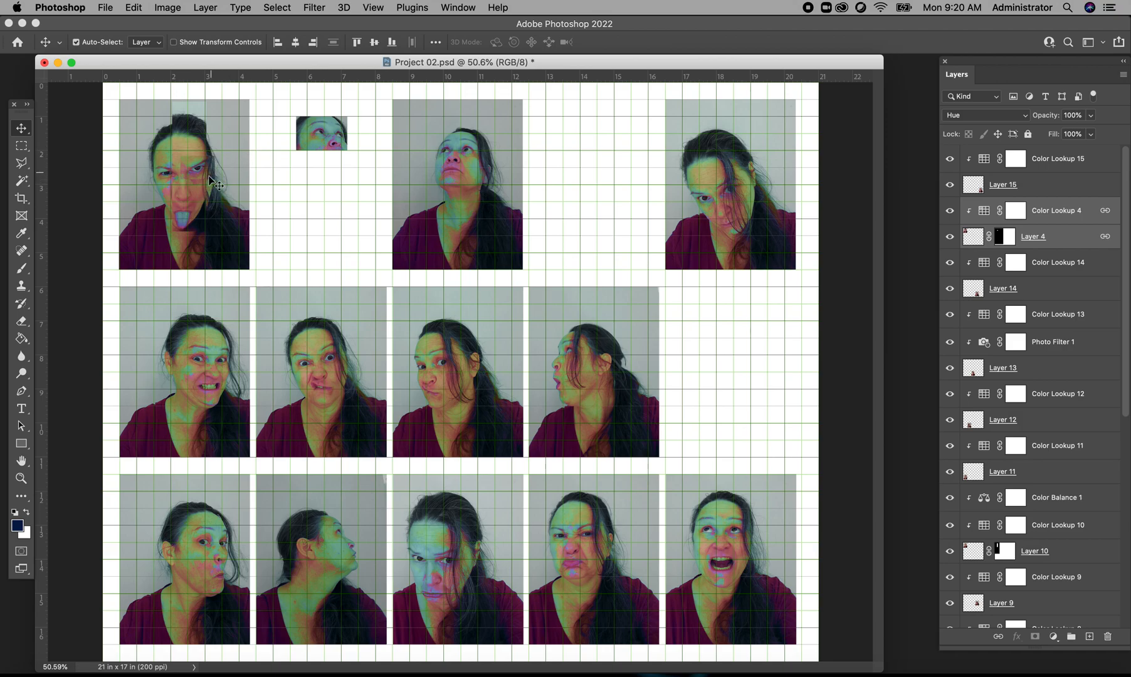
drag(197, 174, 199, 177)
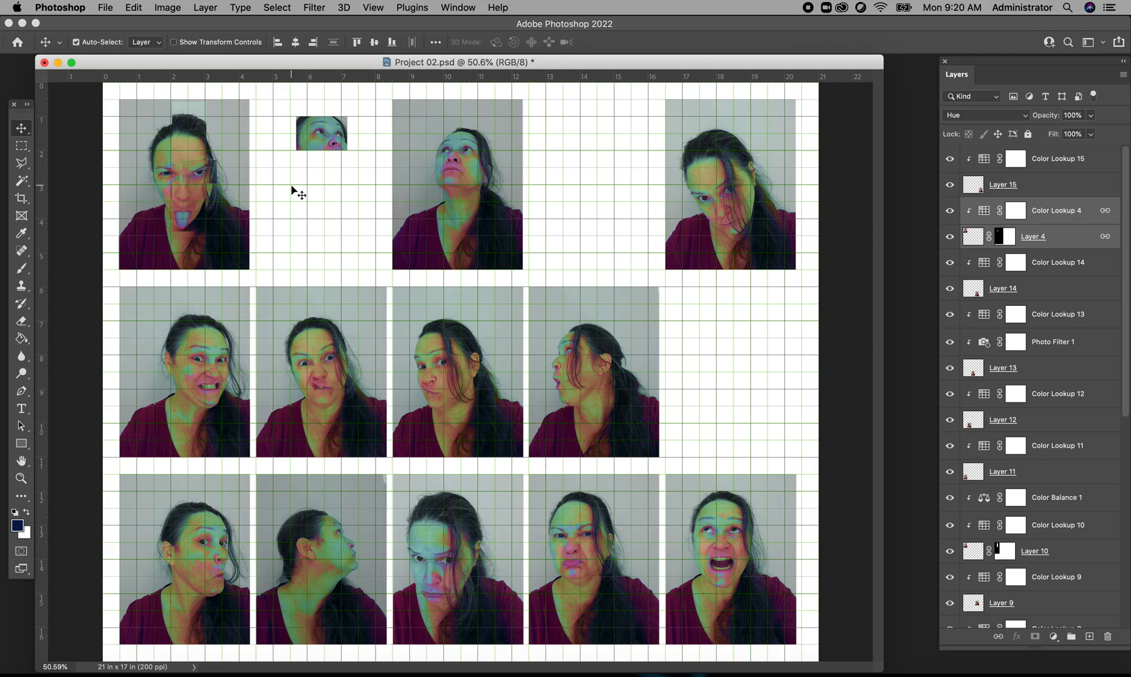